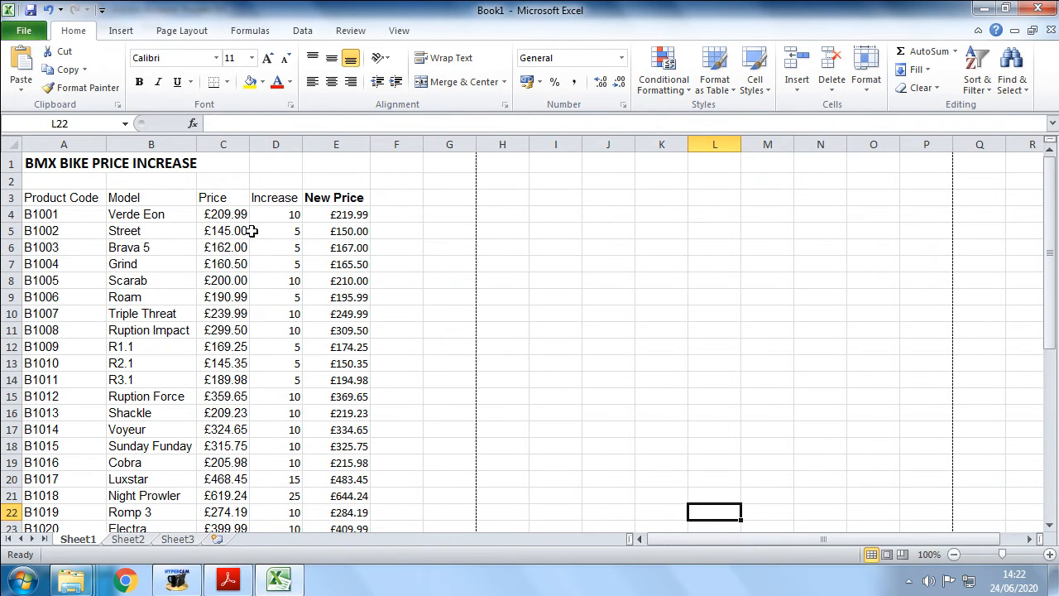
- Review the product prices and increase values down the sheet to row 43
{"action": "scroll", "coordinate": [257, 304], "scroll_direction": "down", "scroll_amount": 3}
{"action": "scroll", "coordinate": [336, 312], "scroll_direction": "up", "scroll_amount": 3}
{"action": "scroll", "coordinate": [501, 308], "scroll_direction": "down", "scroll_amount": 3}
{"action": "scroll", "coordinate": [595, 323], "scroll_direction": "up", "scroll_amount": 3}
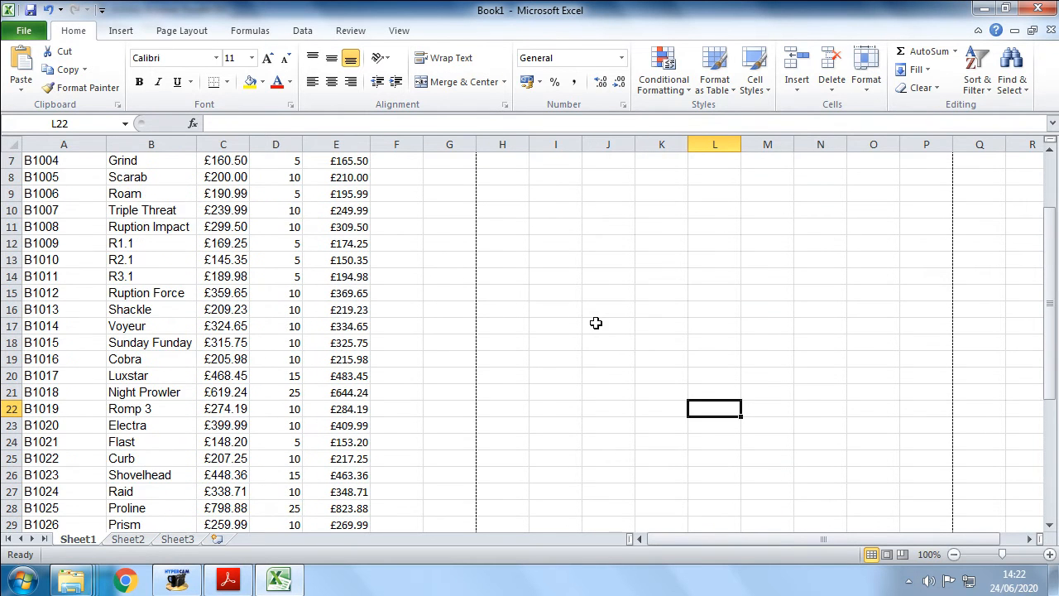
{"action": "left_click_drag", "start_coordinate": [343, 197], "coordinate": [256, 492]}
{"action": "double_click", "coordinate": [263, 493]}
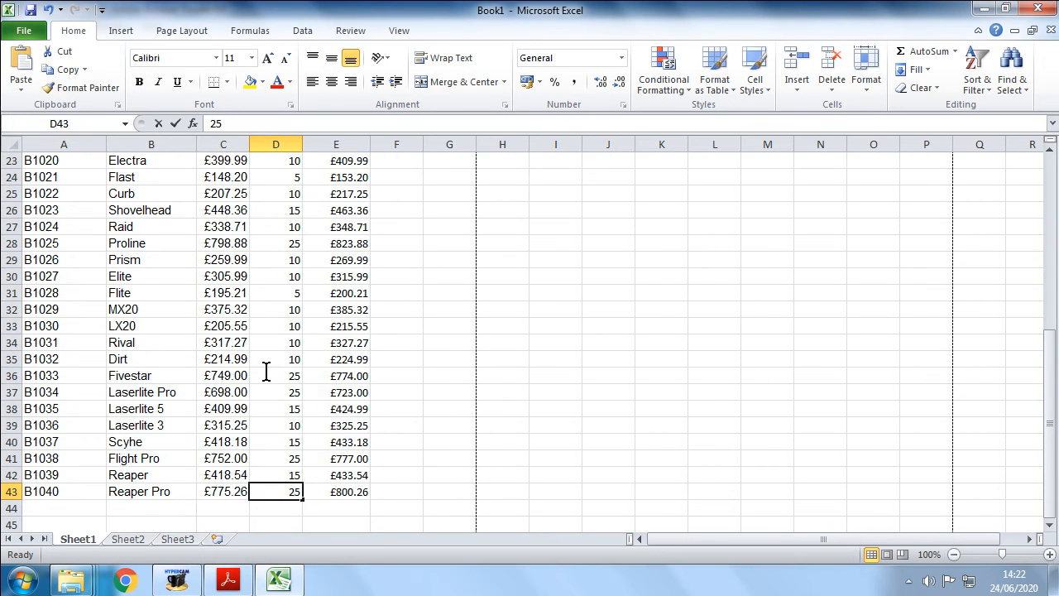
{"action": "left_click_drag", "start_coordinate": [269, 177], "coordinate": [263, 489]}
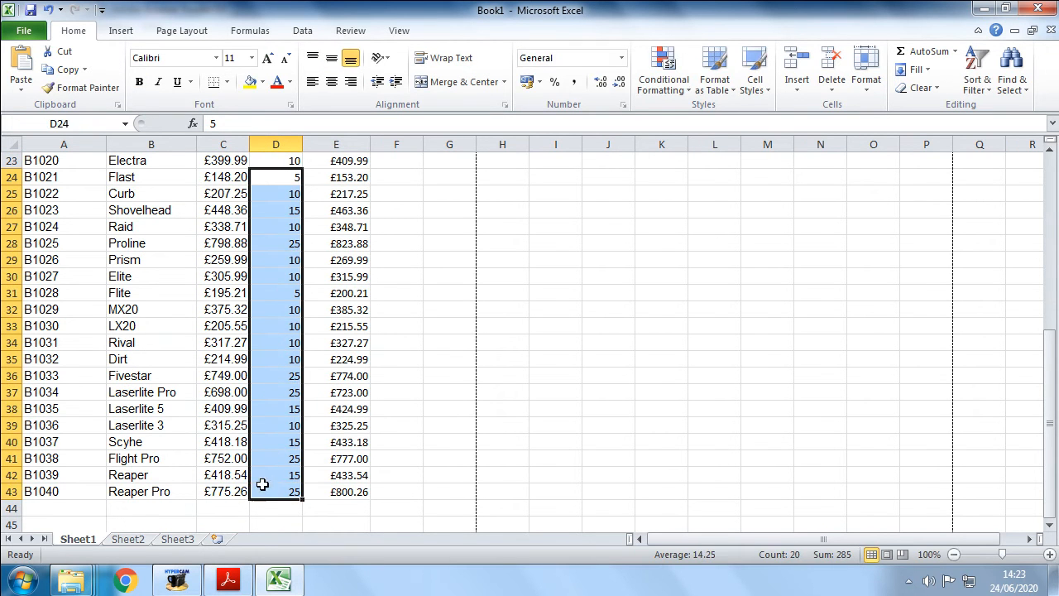
{"action": "left_click", "coordinate": [336, 491]}
{"action": "left_click", "coordinate": [409, 412]}
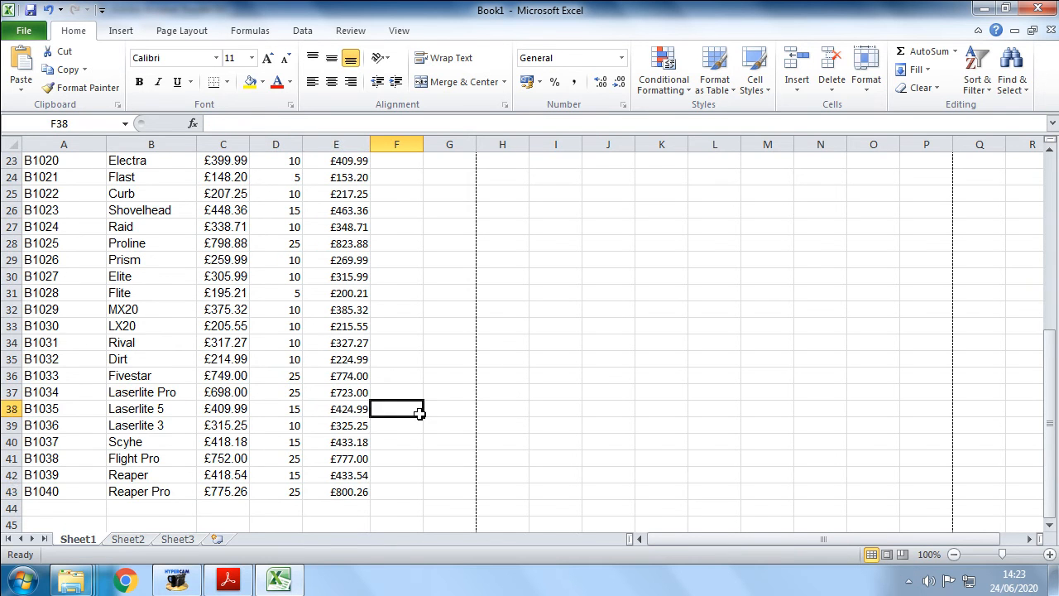
- Enter the heading New Price (2.45%) in cell F3
{"action": "scroll", "coordinate": [413, 414], "scroll_direction": "up", "scroll_amount": 7}
{"action": "left_click", "coordinate": [390, 197]}
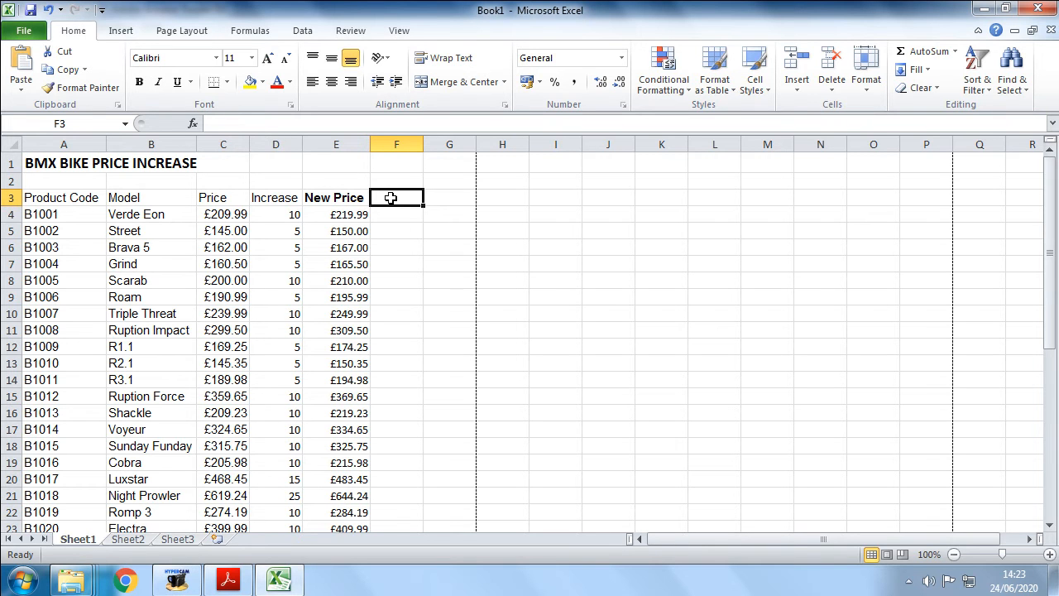
{"action": "type", "text": "N"}
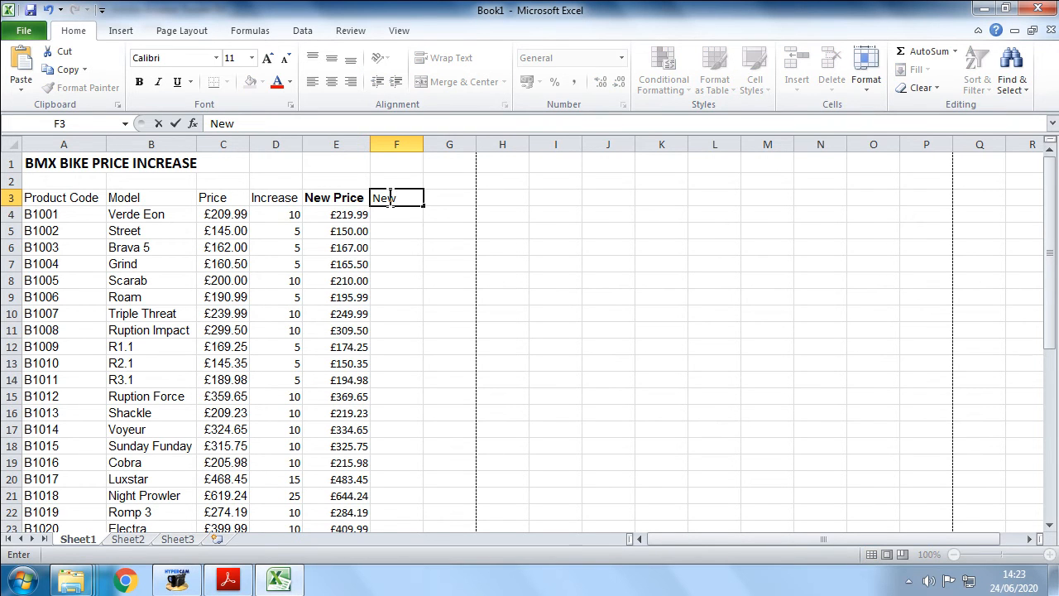
{"action": "type", "text": "ew Price"}
{"action": "type", "text": "(2.45%"}
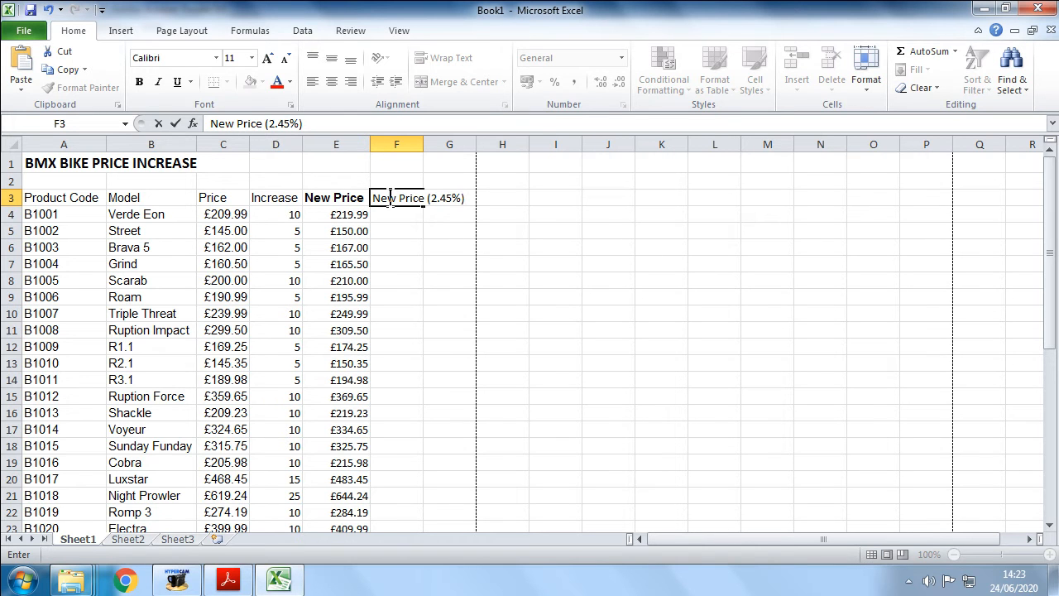
{"action": "left_click", "coordinate": [463, 247]}
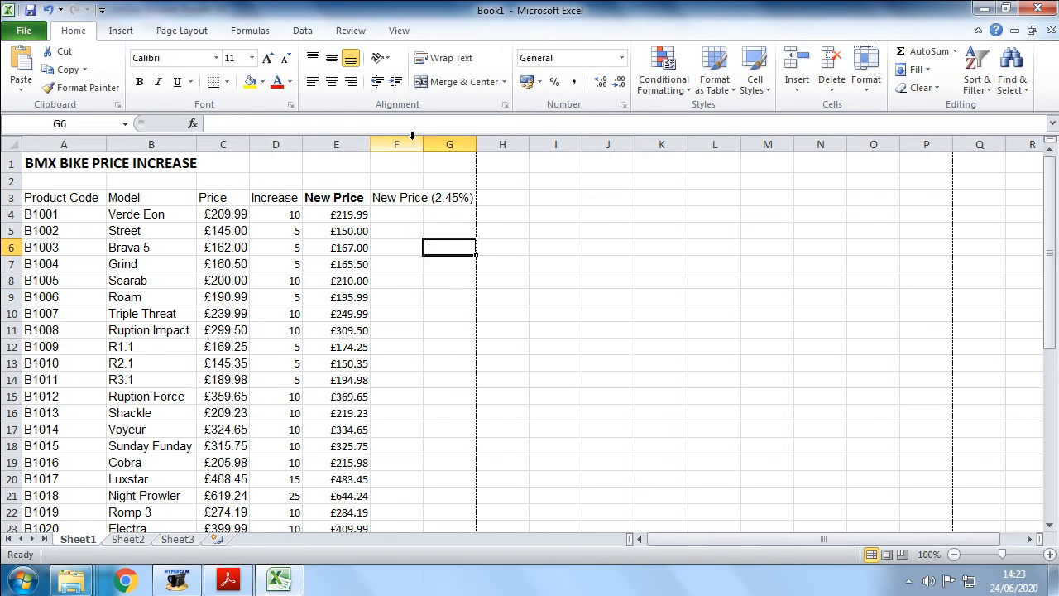
- Widen column F to fit the new heading
{"action": "left_click_drag", "start_coordinate": [418, 142], "coordinate": [481, 143]}
{"action": "left_click", "coordinate": [447, 212]}
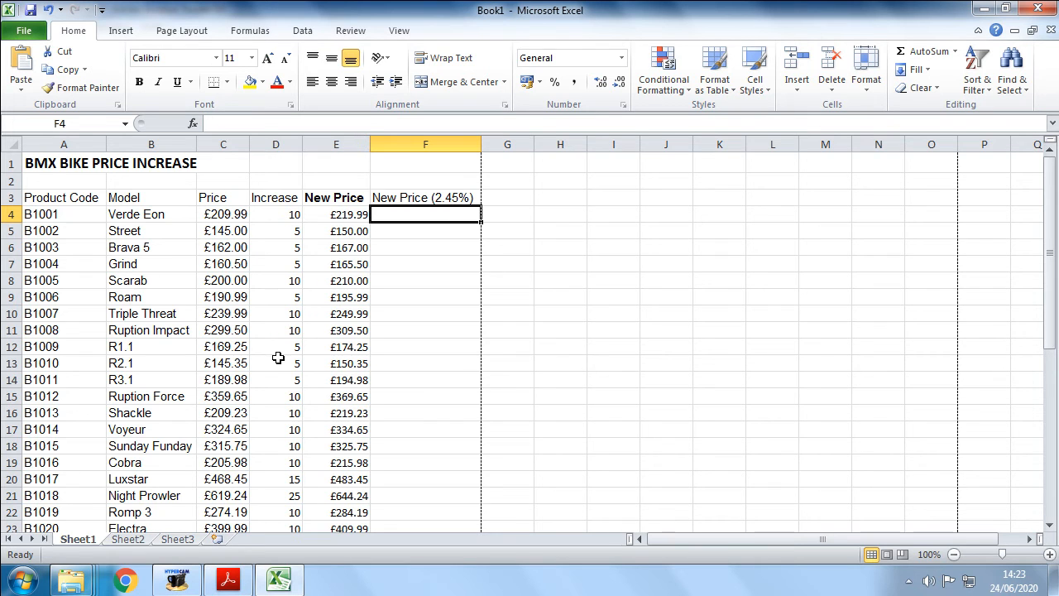
- Enter the formula =C4*2.45 in cell F4
{"action": "scroll", "coordinate": [149, 297], "scroll_direction": "down", "scroll_amount": 4}
{"action": "scroll", "coordinate": [145, 292], "scroll_direction": "down", "scroll_amount": 5}
{"action": "scroll", "coordinate": [149, 291], "scroll_direction": "up", "scroll_amount": 9}
{"action": "left_click", "coordinate": [401, 208]}
{"action": "left_click", "coordinate": [221, 213]}
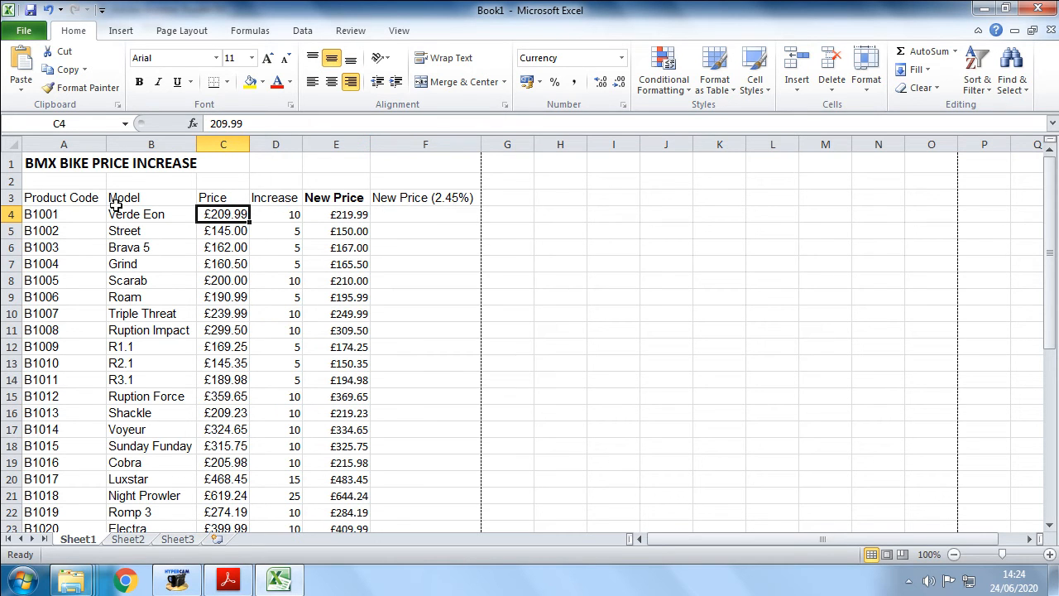
{"action": "left_click", "coordinate": [415, 214]}
{"action": "type", "text": "=c4*2.45"}
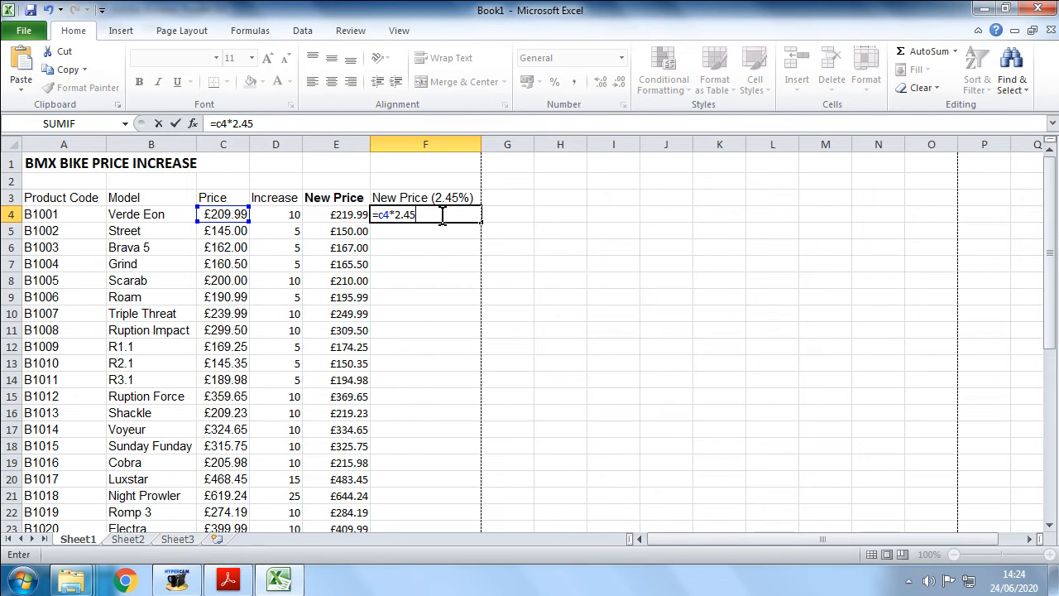
{"action": "key", "text": "Return"}
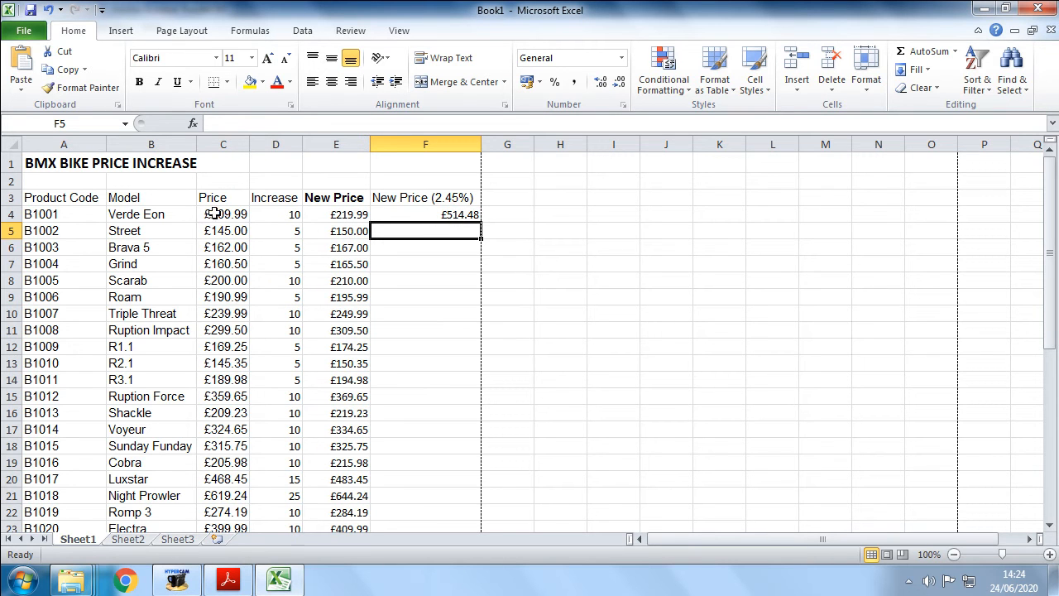
- Edit F4's formula to =C4*2.45% by appending a percent sign
{"action": "left_click", "coordinate": [431, 216]}
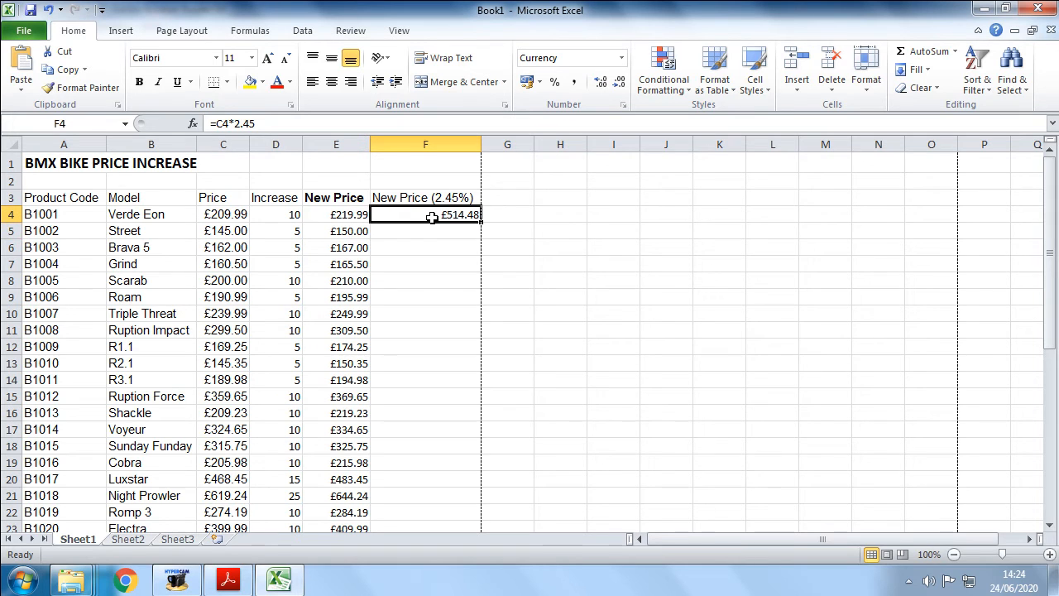
{"action": "left_click", "coordinate": [239, 214]}
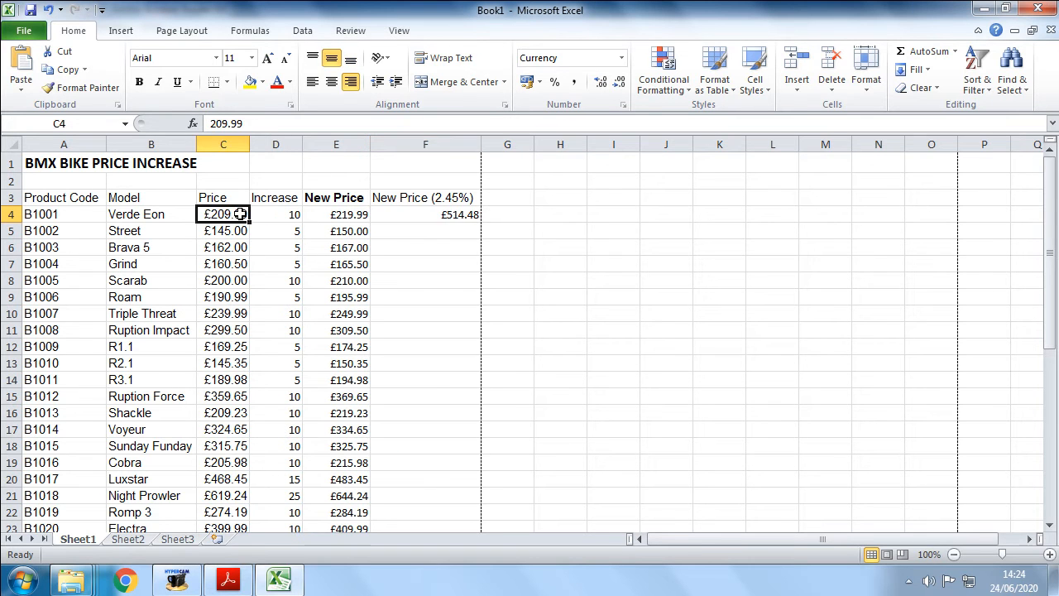
{"action": "left_click", "coordinate": [420, 215]}
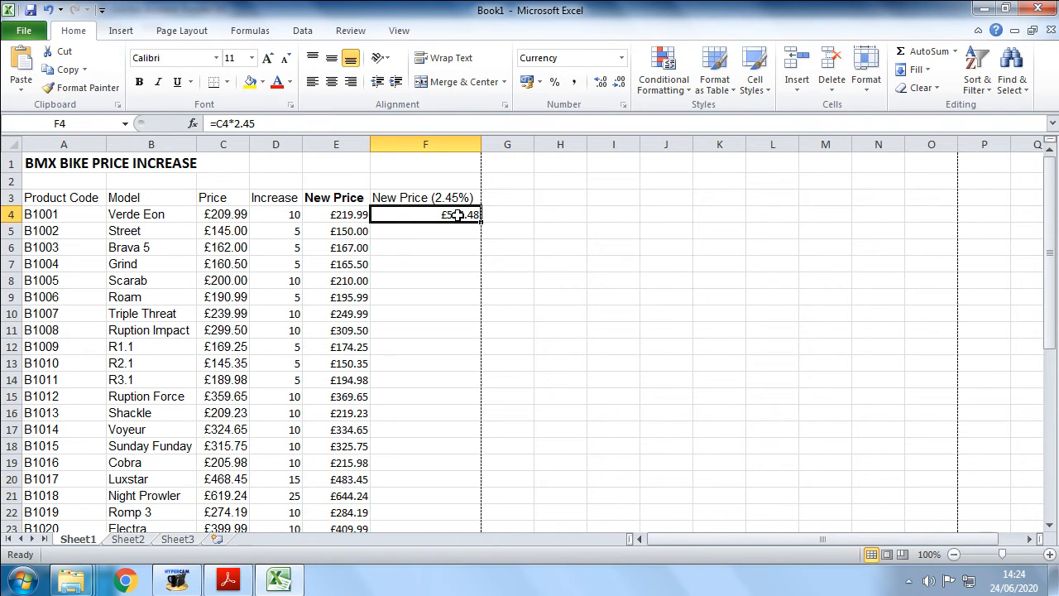
{"action": "left_click", "coordinate": [279, 213]}
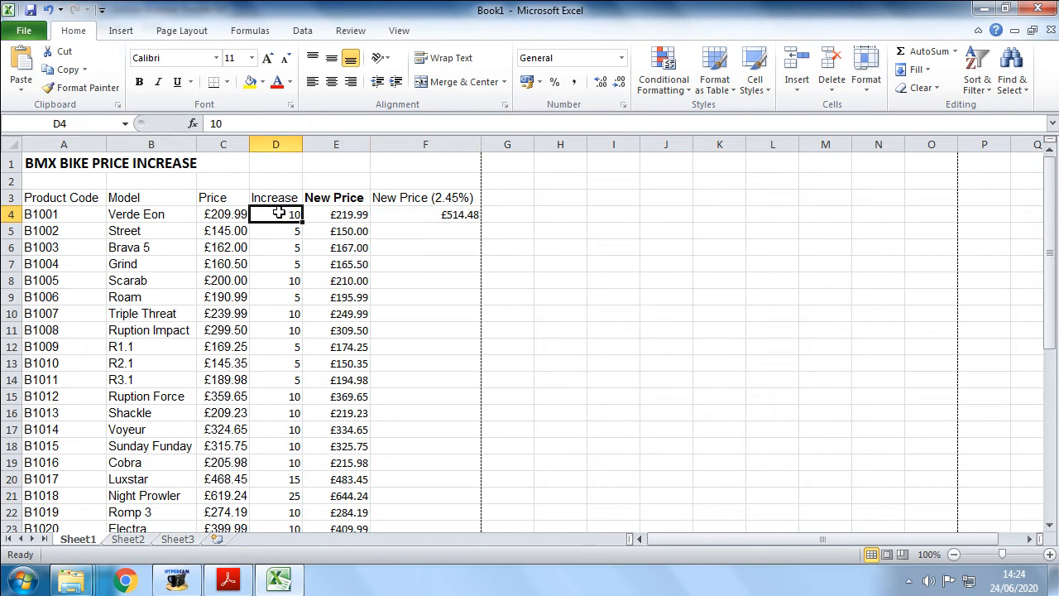
{"action": "left_click", "coordinate": [433, 215]}
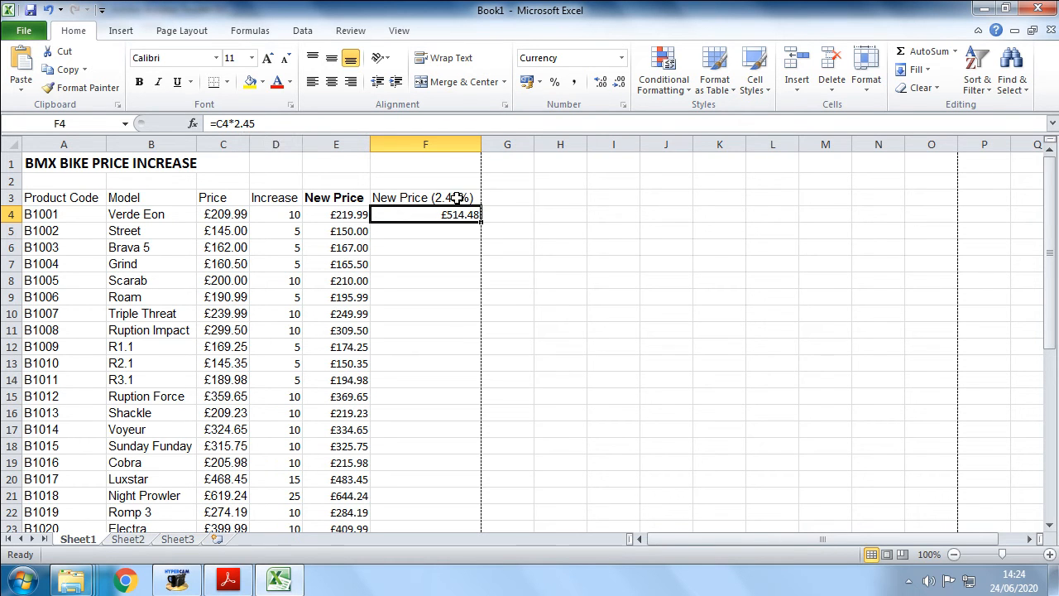
{"action": "left_click", "coordinate": [264, 123]}
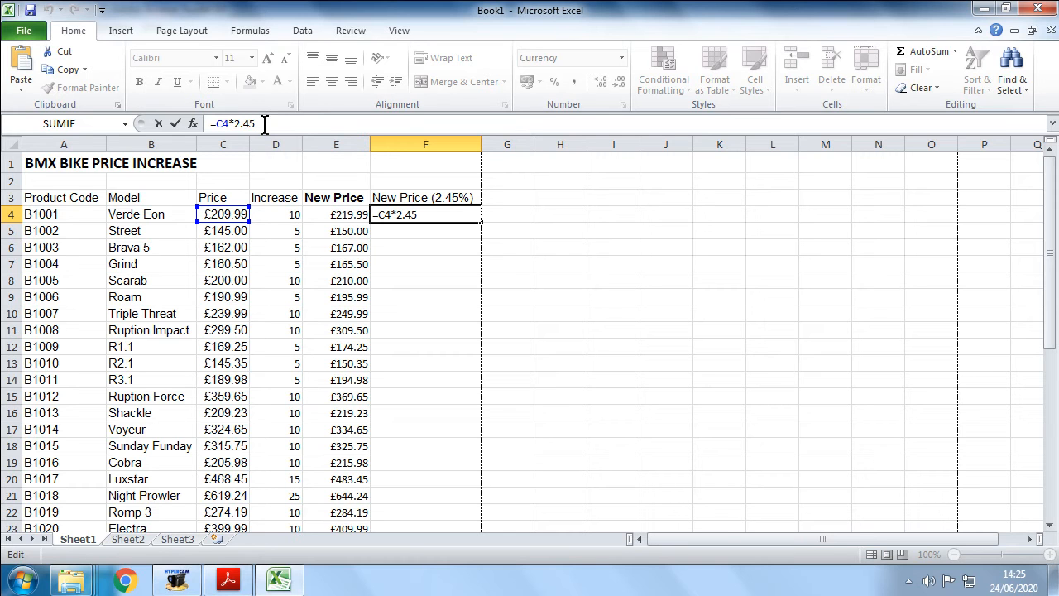
{"action": "type", "text": "%"}
{"action": "key", "text": "Return"}
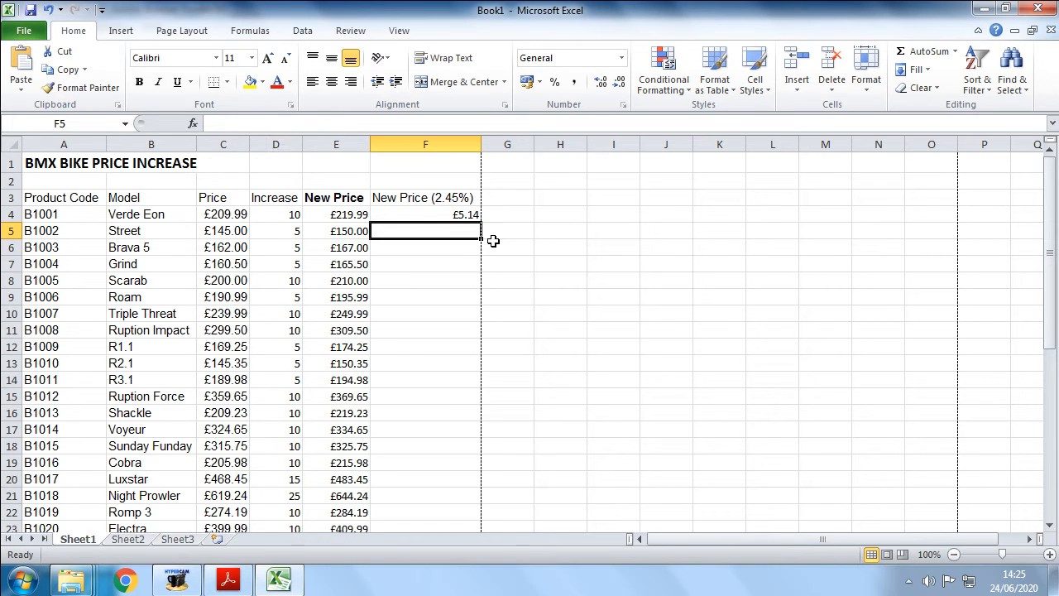
- Fill the F4 formula down column F to row 43
{"action": "left_click", "coordinate": [453, 216]}
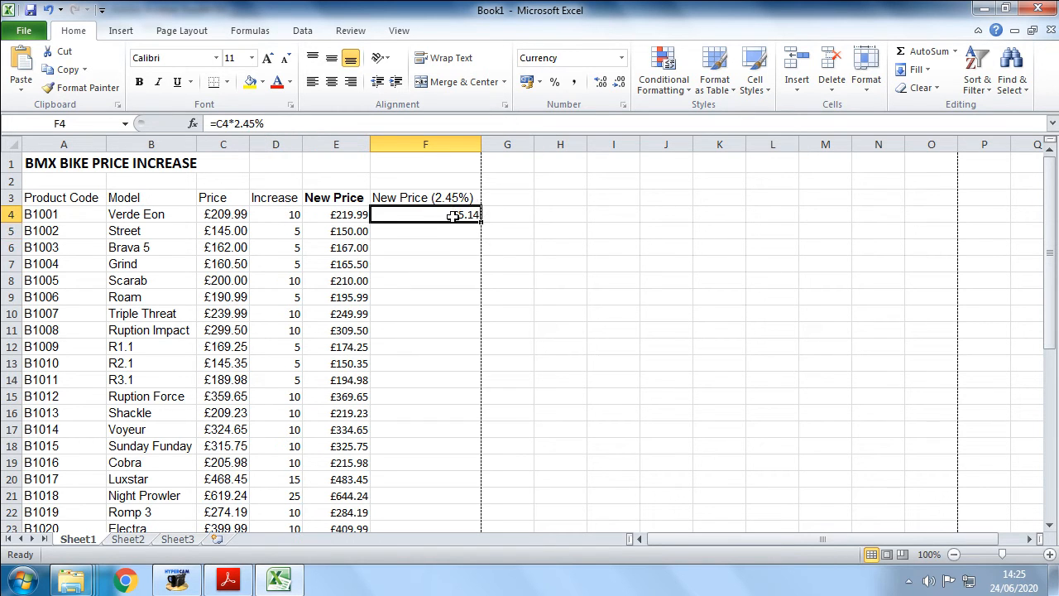
{"action": "left_click", "coordinate": [459, 230]}
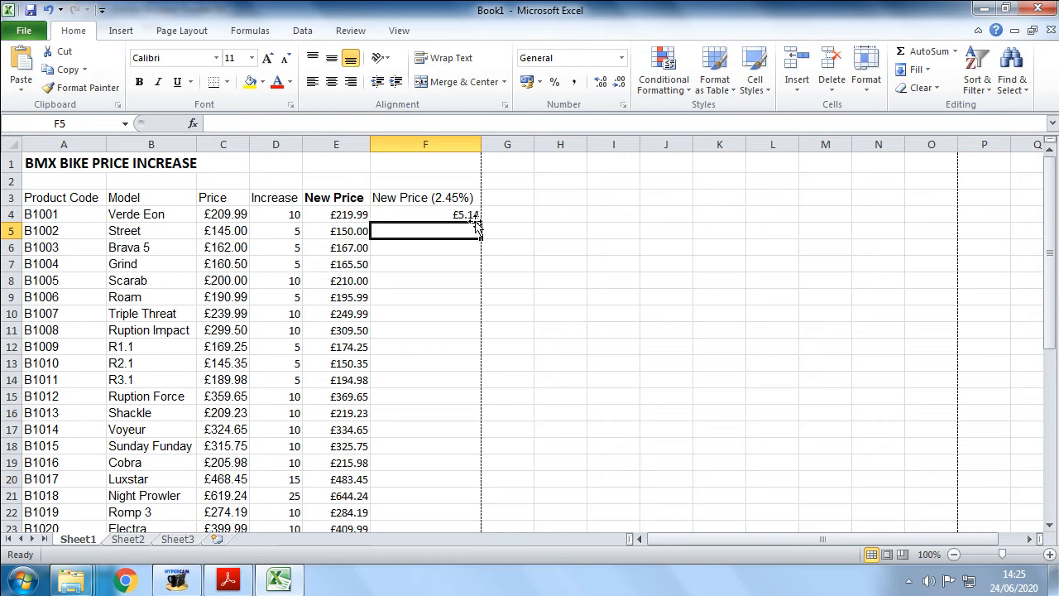
{"action": "left_click", "coordinate": [472, 215]}
{"action": "left_click_drag", "start_coordinate": [480, 220], "coordinate": [458, 216]}
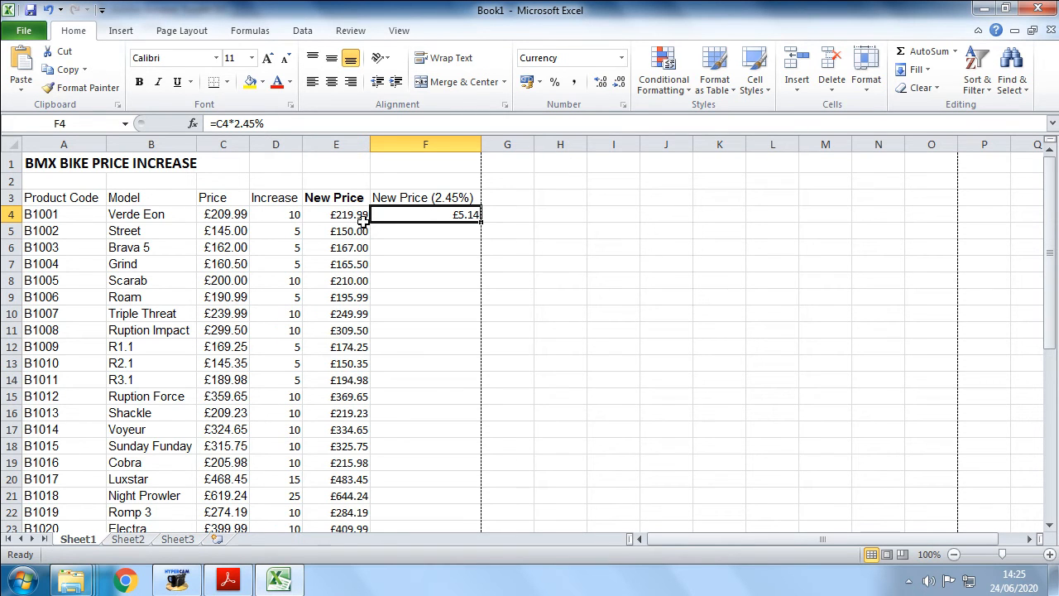
{"action": "left_click", "coordinate": [280, 213]}
{"action": "left_click", "coordinate": [279, 332]}
{"action": "left_click", "coordinate": [277, 400]}
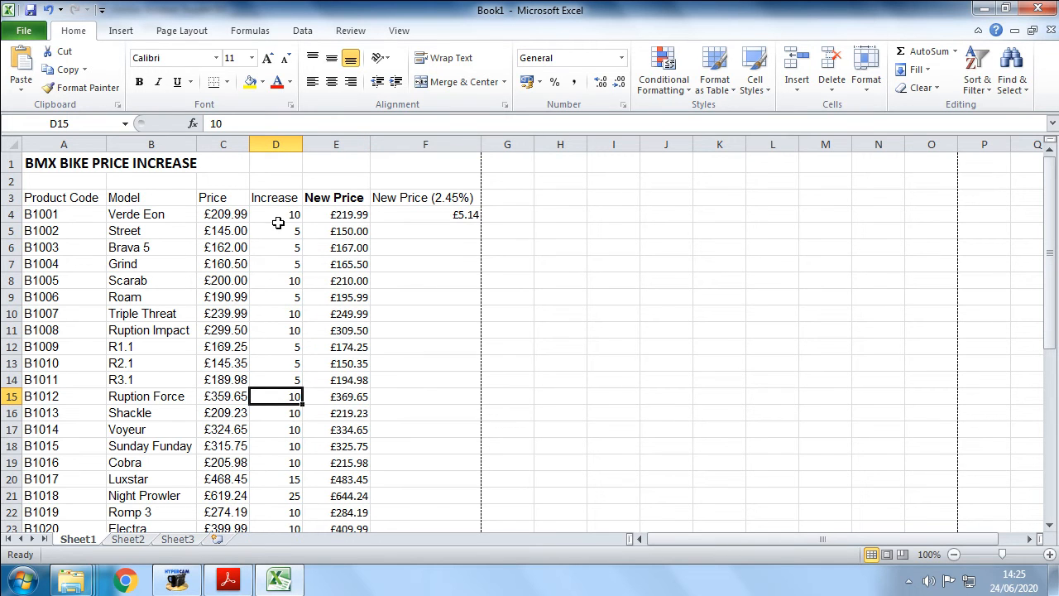
{"action": "left_click", "coordinate": [431, 215]}
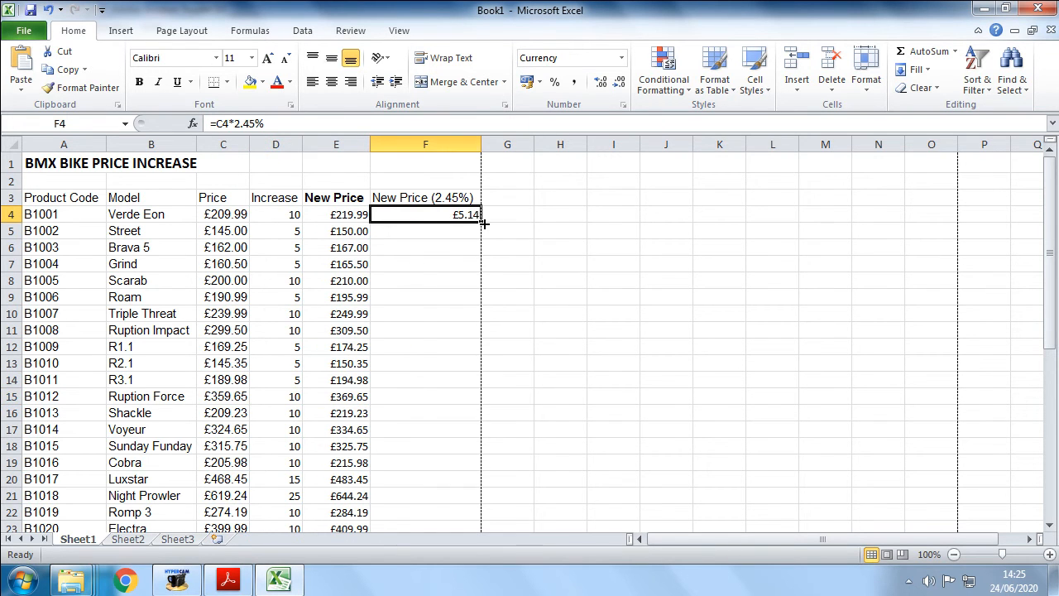
{"action": "mouse_move", "coordinate": [480, 222]}
{"action": "left_mouse_down"}
{"action": "mouse_move", "coordinate": [541, 249]}
{"action": "mouse_move", "coordinate": [529, 293]}
{"action": "mouse_move", "coordinate": [449, 389]}
{"action": "mouse_move", "coordinate": [449, 479]}
{"action": "mouse_move", "coordinate": [413, 565]}
{"action": "mouse_move", "coordinate": [435, 541]}
{"action": "mouse_move", "coordinate": [455, 543]}
{"action": "mouse_move", "coordinate": [470, 571]}
{"action": "mouse_move", "coordinate": [449, 525]}
{"action": "mouse_move", "coordinate": [446, 470]}
{"action": "left_mouse_up"}
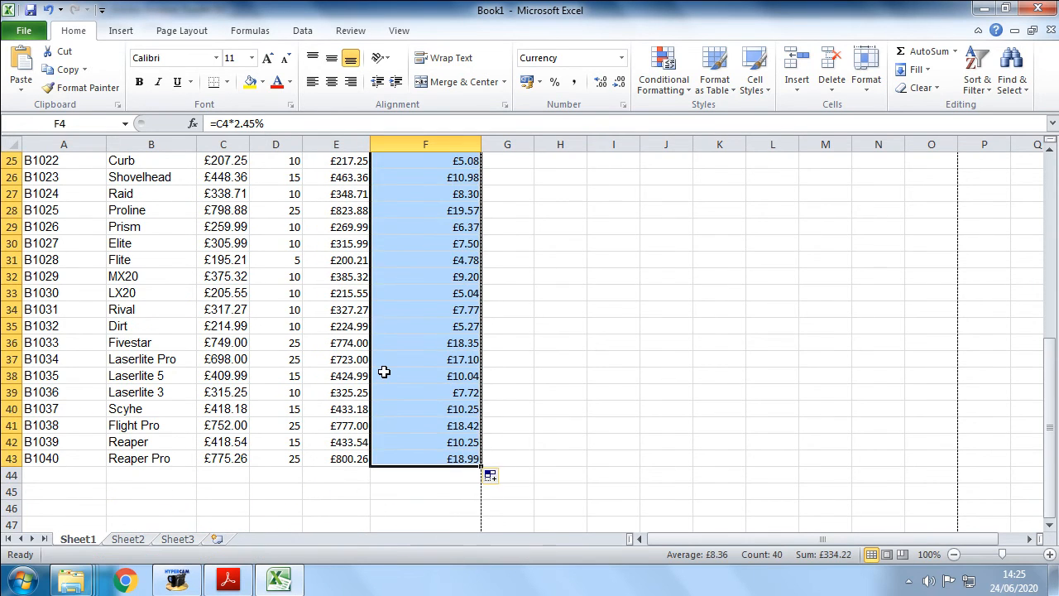
- Inspect the copied formulas in column F against the increase values in column D
{"action": "scroll", "coordinate": [384, 371], "scroll_direction": "up", "scroll_amount": 8}
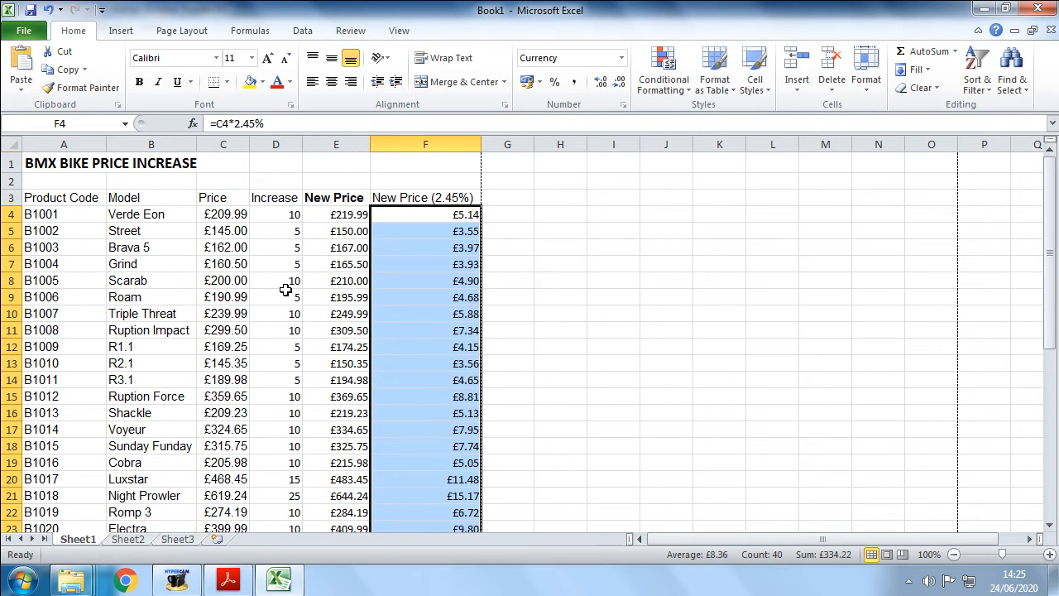
{"action": "left_click", "coordinate": [381, 281]}
{"action": "left_click", "coordinate": [420, 300]}
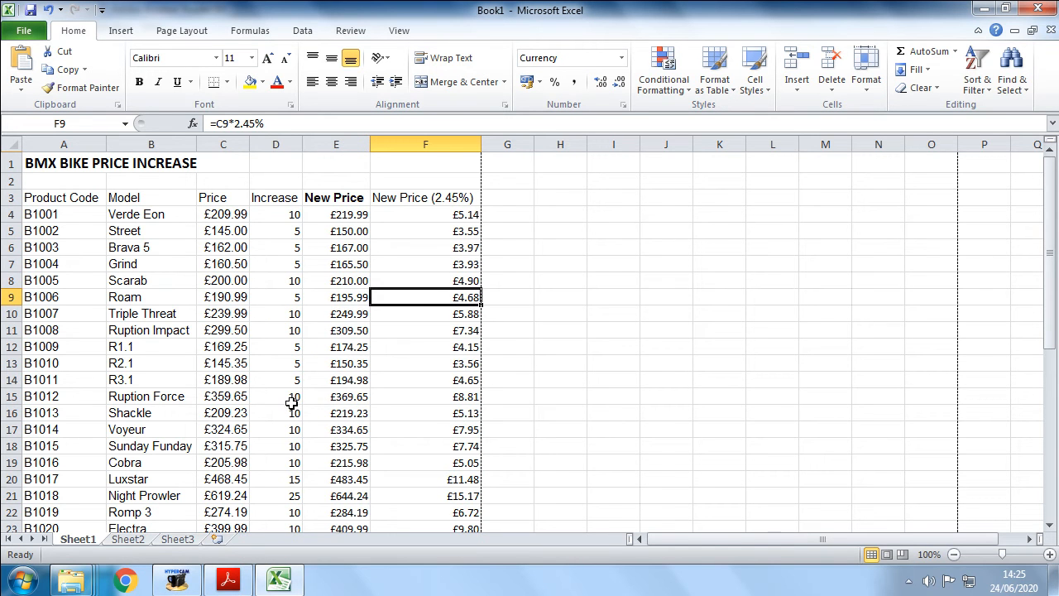
{"action": "left_click", "coordinate": [294, 482]}
{"action": "scroll", "coordinate": [389, 455], "scroll_direction": "down", "scroll_amount": 3}
{"action": "left_click", "coordinate": [278, 343]}
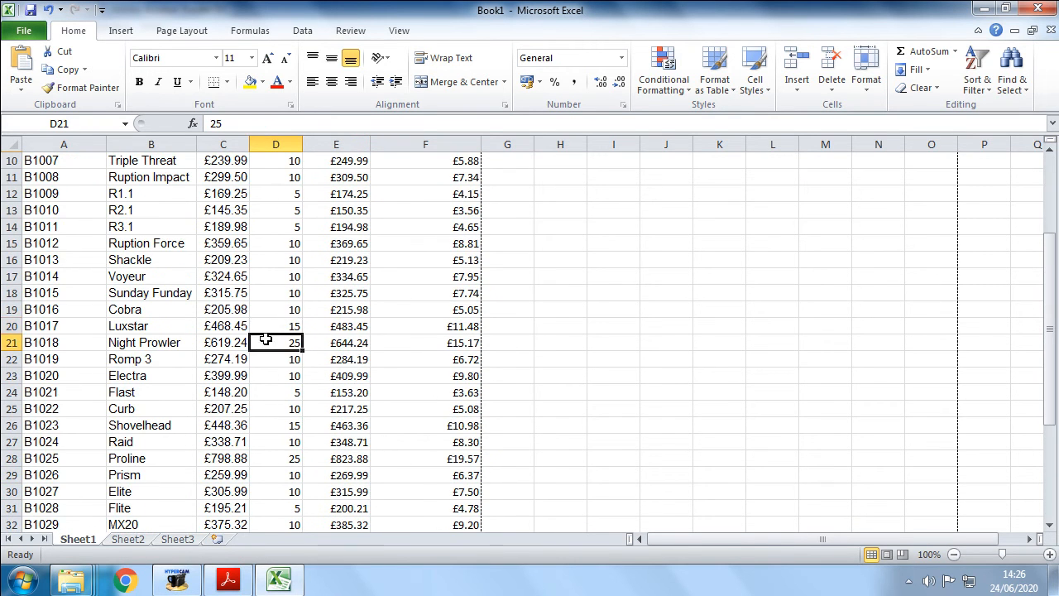
{"action": "left_click", "coordinate": [446, 342]}
{"action": "left_click", "coordinate": [294, 409]}
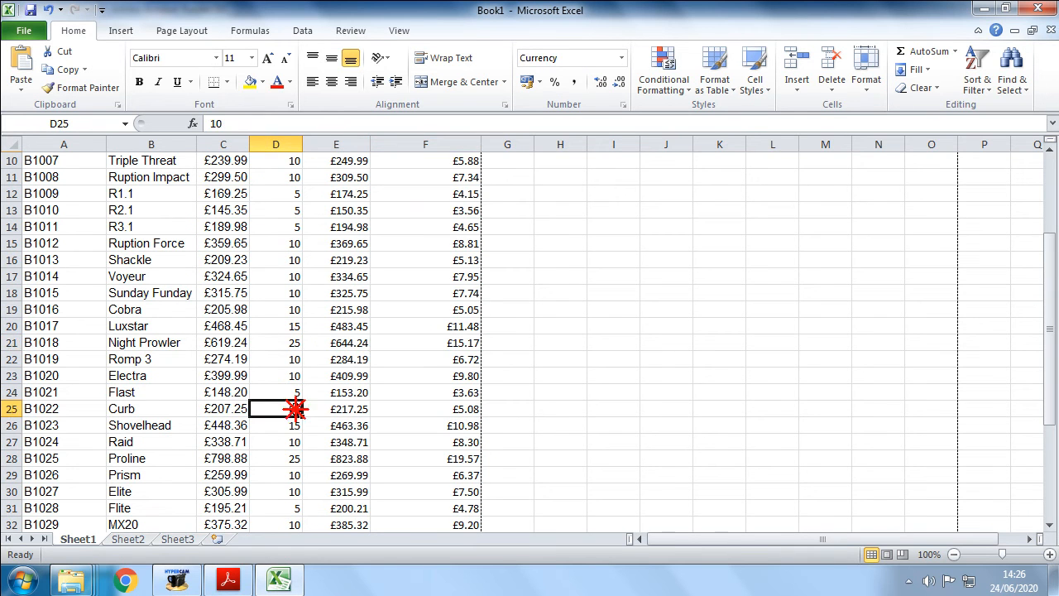
{"action": "left_click", "coordinate": [293, 425]}
{"action": "left_click", "coordinate": [468, 425]}
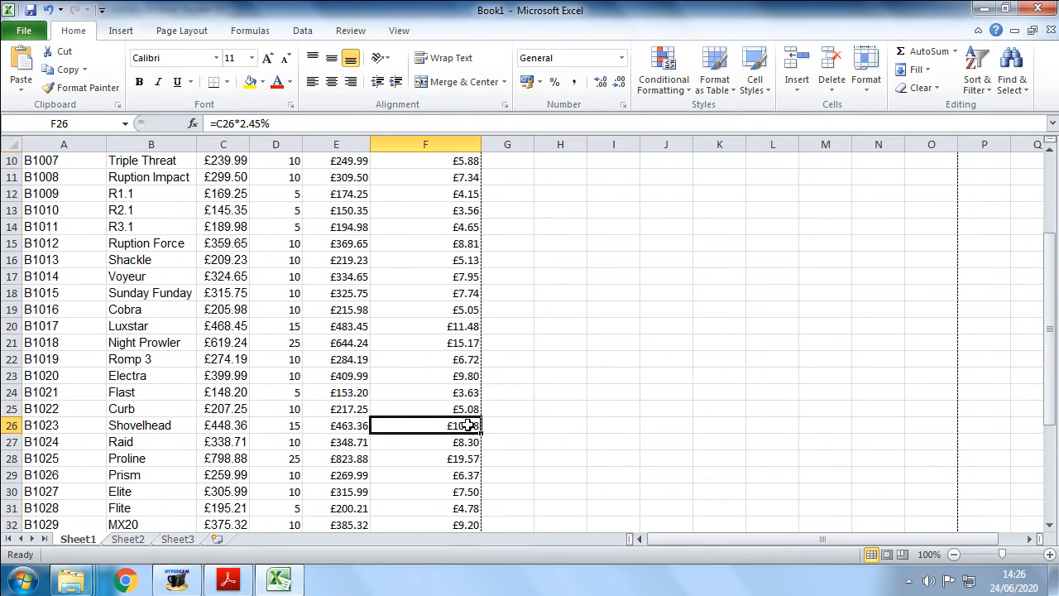
{"action": "scroll", "coordinate": [298, 457], "scroll_direction": "down", "scroll_amount": 2}
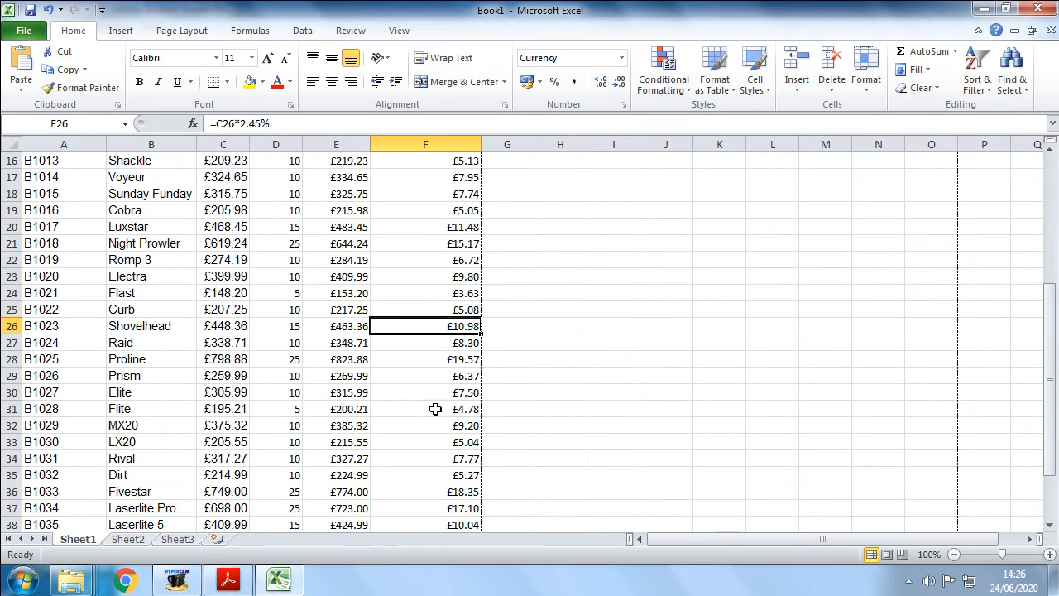
{"action": "scroll", "coordinate": [314, 437], "scroll_direction": "down", "scroll_amount": 3}
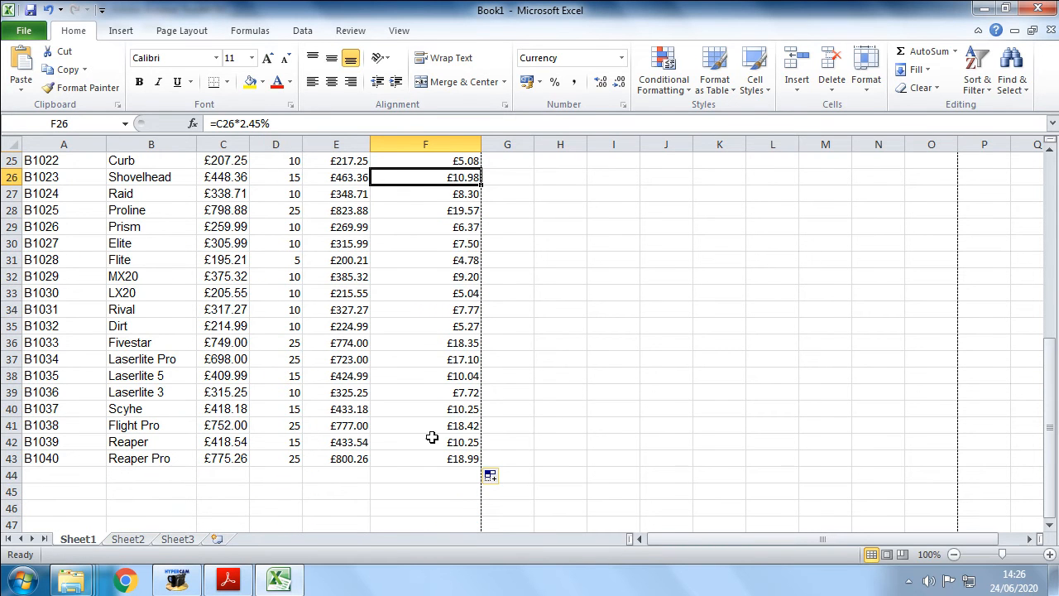
{"action": "scroll", "coordinate": [429, 412], "scroll_direction": "up", "scroll_amount": 8}
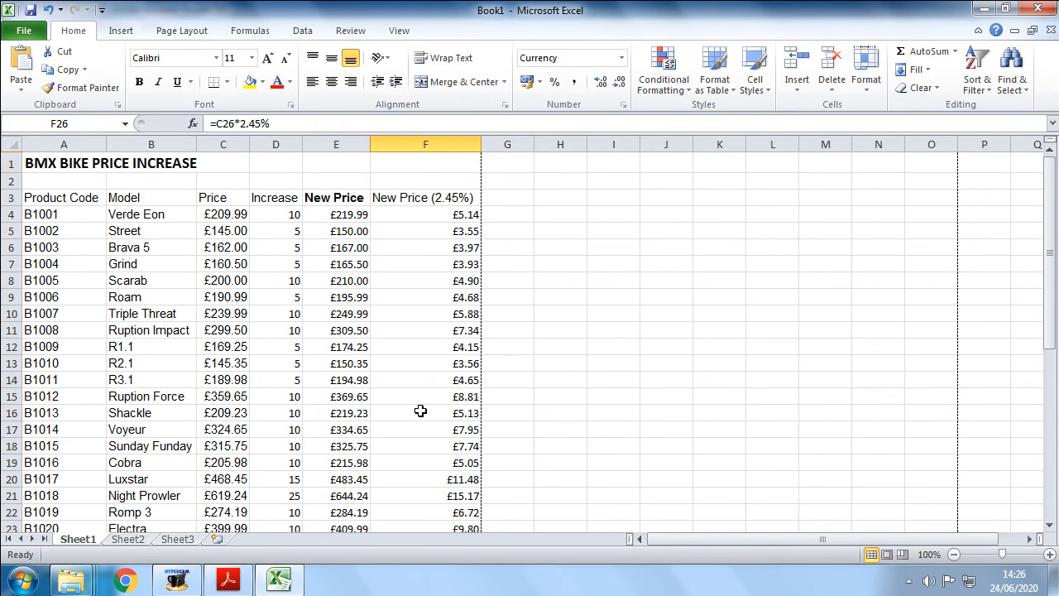
{"action": "left_click", "coordinate": [447, 214]}
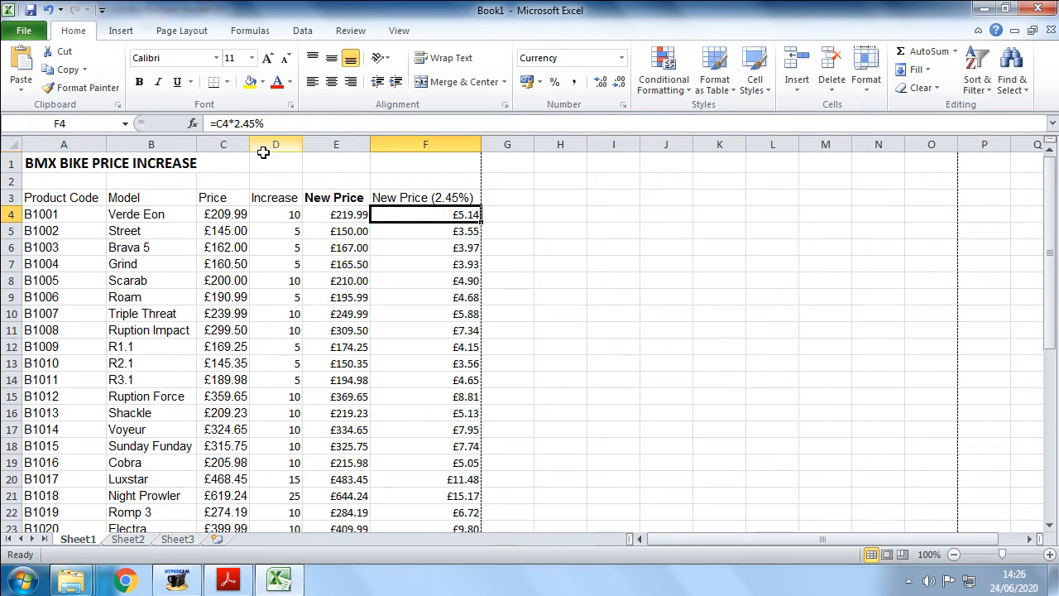
{"action": "left_click", "coordinate": [238, 123]}
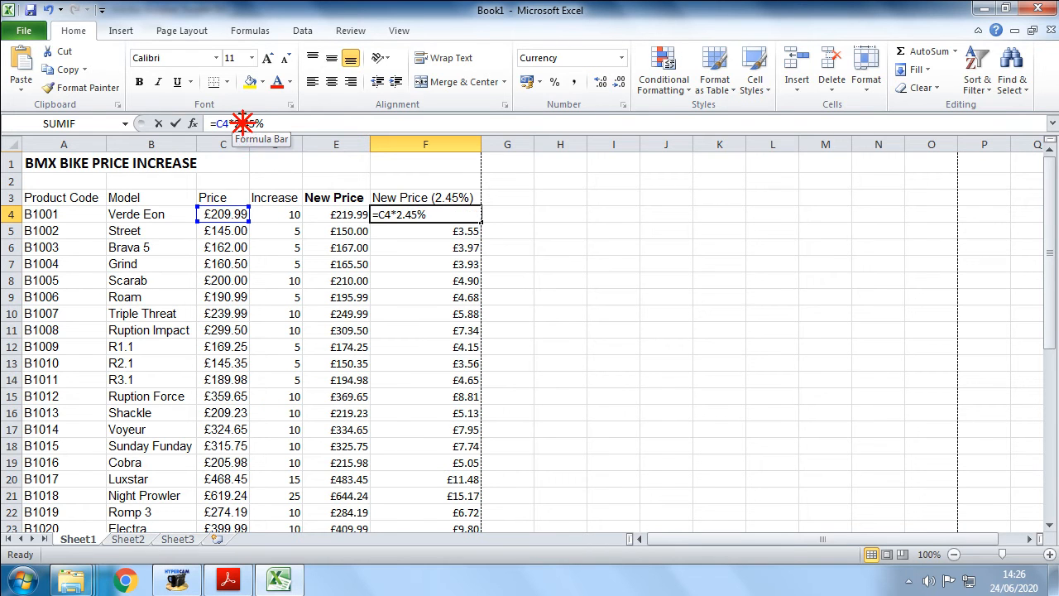
- Change F4's rate to 3.45% and fill the formula down column F to row 43
{"action": "double_click", "coordinate": [238, 122]}
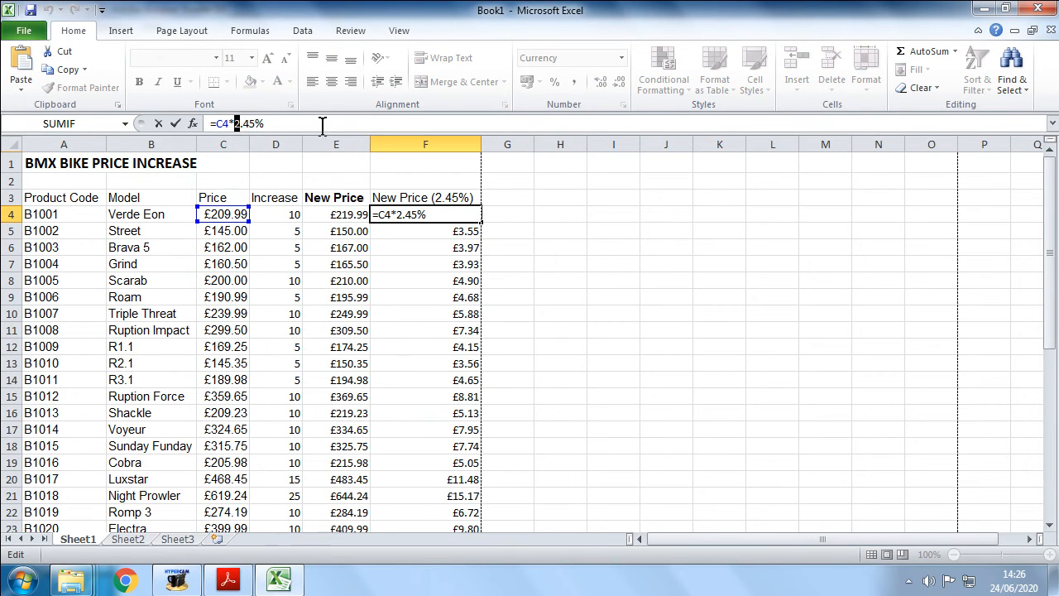
{"action": "type", "text": "3"}
{"action": "key", "text": "Return"}
{"action": "left_click", "coordinate": [434, 215]}
{"action": "left_click_drag", "start_coordinate": [482, 221], "coordinate": [449, 475]}
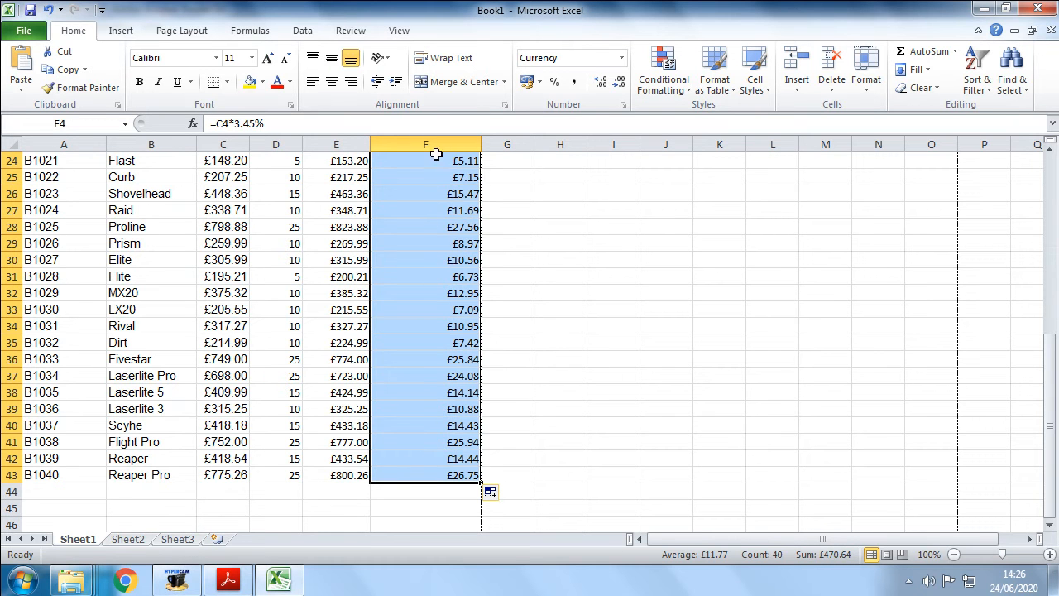
{"action": "scroll", "coordinate": [421, 327], "scroll_direction": "up", "scroll_amount": 8}
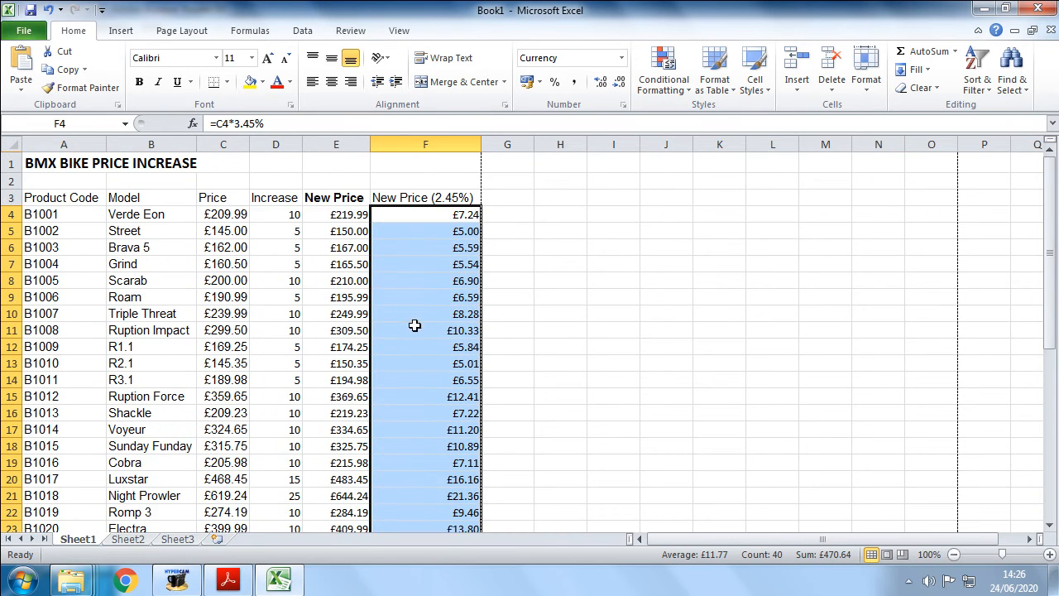
{"action": "scroll", "coordinate": [410, 318], "scroll_direction": "down", "scroll_amount": 2}
{"action": "scroll", "coordinate": [409, 314], "scroll_direction": "down", "scroll_amount": 9}
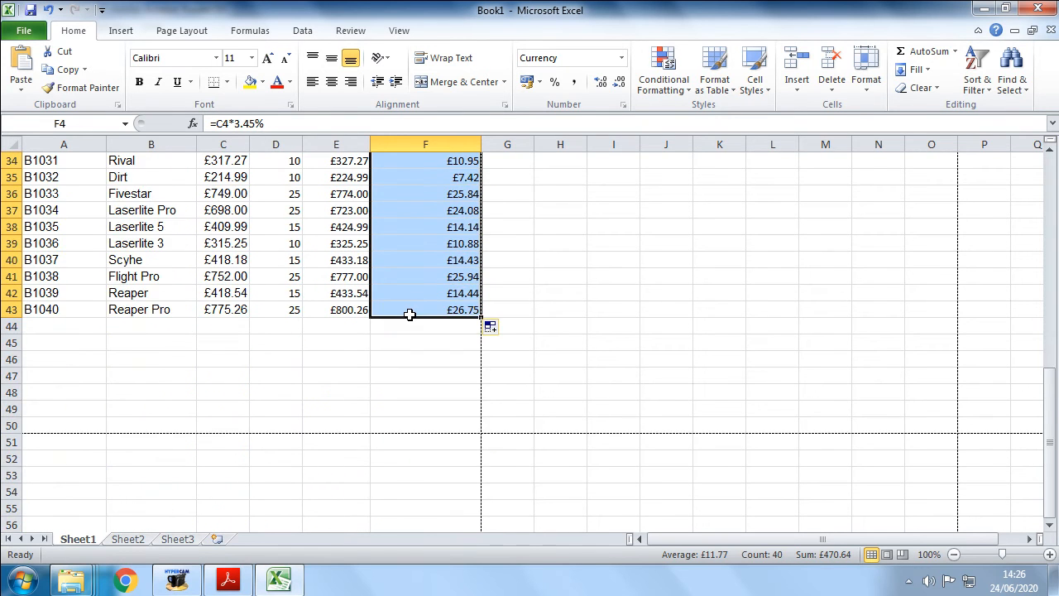
{"action": "scroll", "coordinate": [409, 315], "scroll_direction": "up", "scroll_amount": 8}
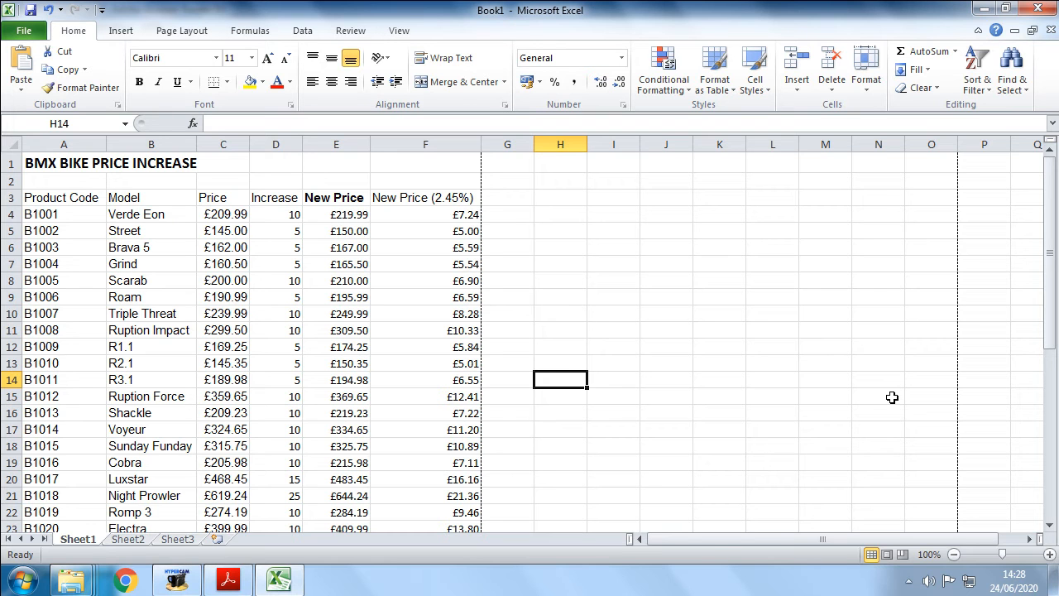
- Add the heading New Price in G3 and rename the F3 heading to Increase (2.45%)
{"action": "left_click", "coordinate": [501, 198]}
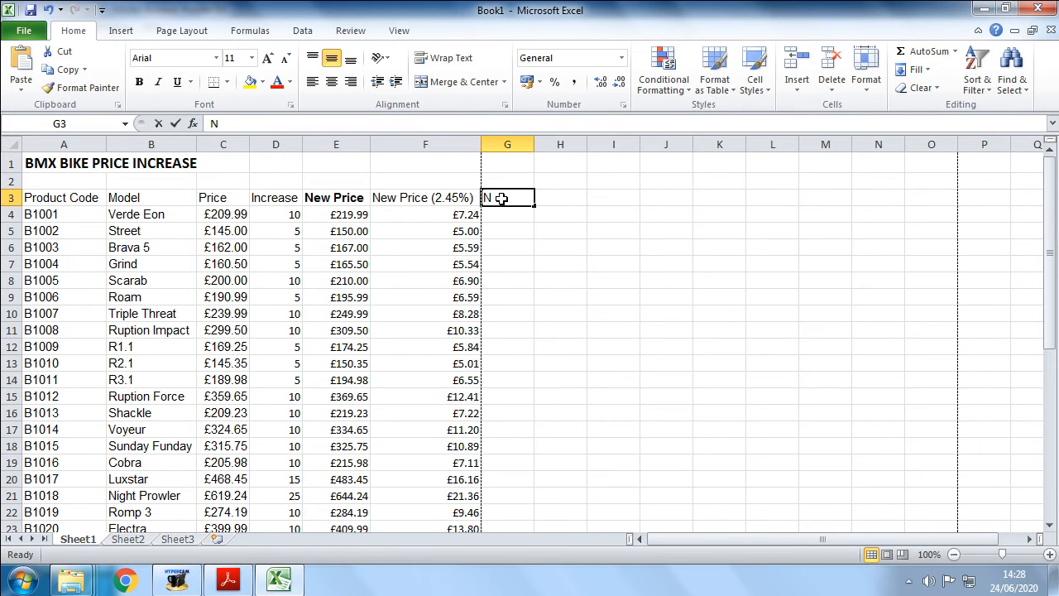
{"action": "type", "text": "N"}
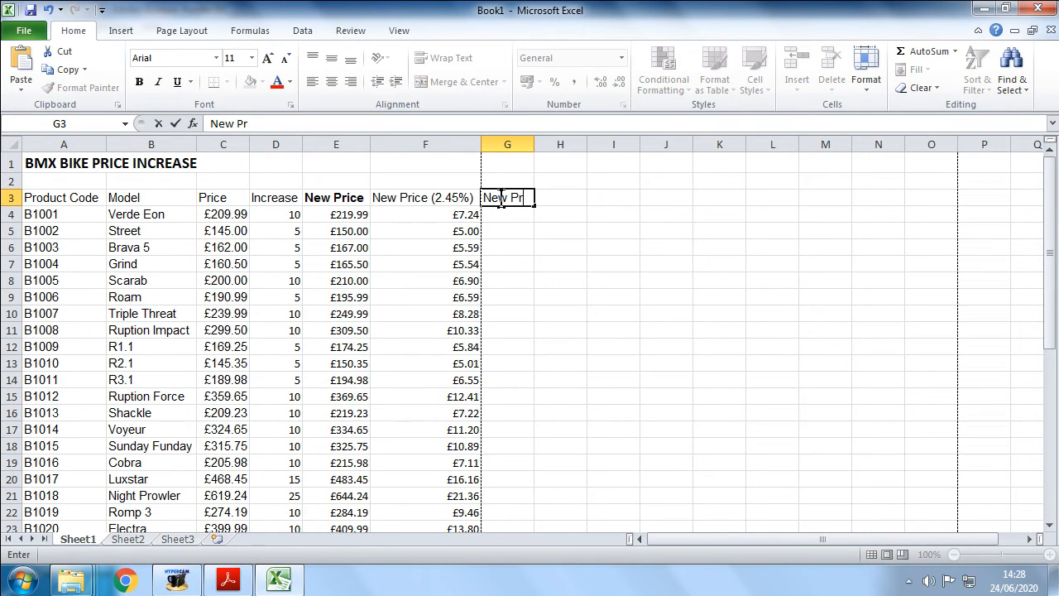
{"action": "left_click", "coordinate": [422, 200]}
{"action": "double_click", "coordinate": [420, 197]}
{"action": "left_click_drag", "start_coordinate": [420, 197], "coordinate": [372, 192]}
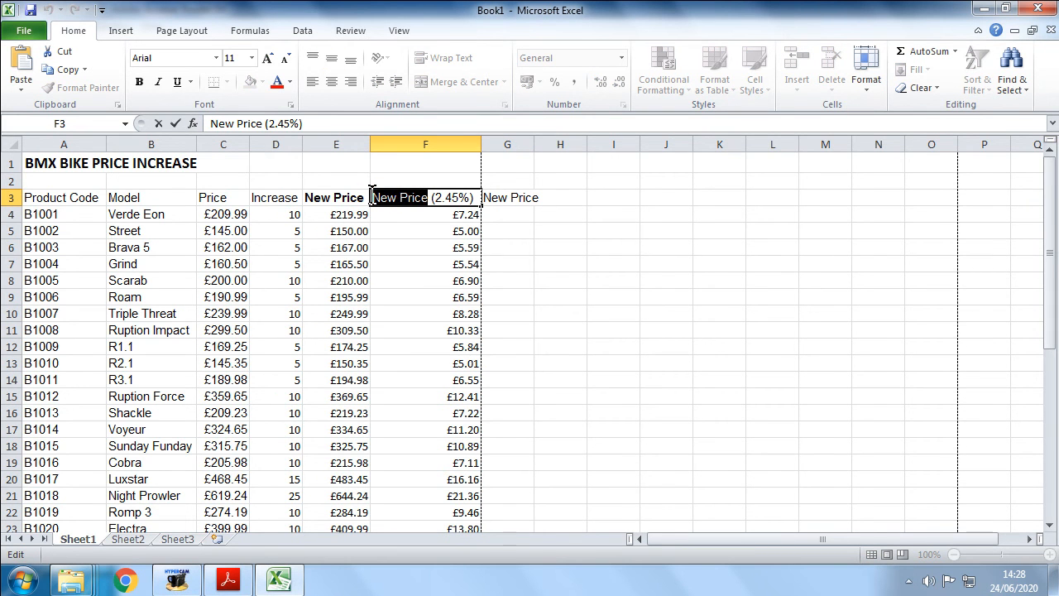
{"action": "type", "text": "Increase"}
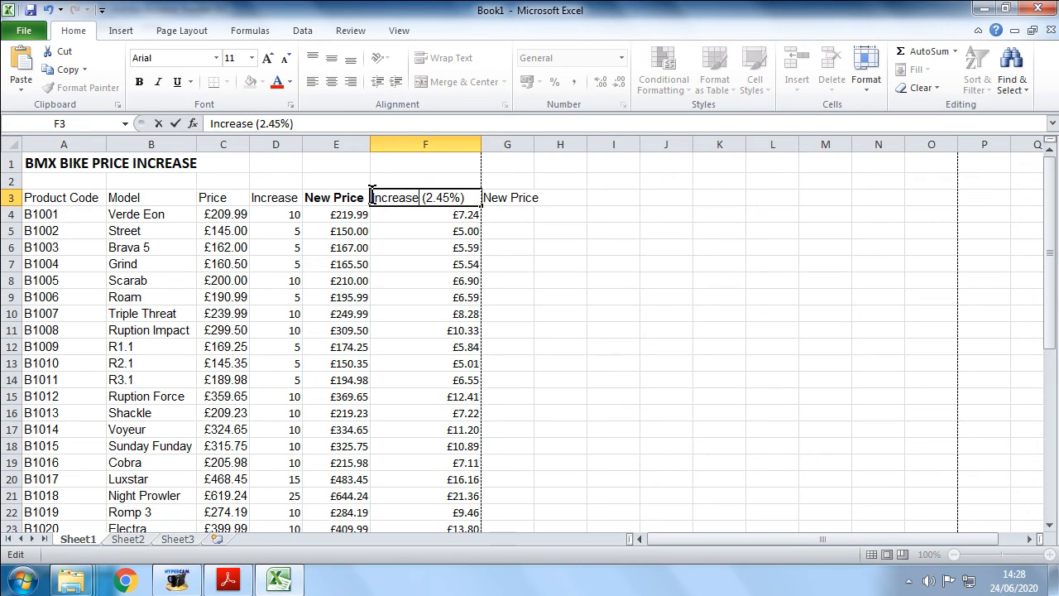
{"action": "key", "text": "Return"}
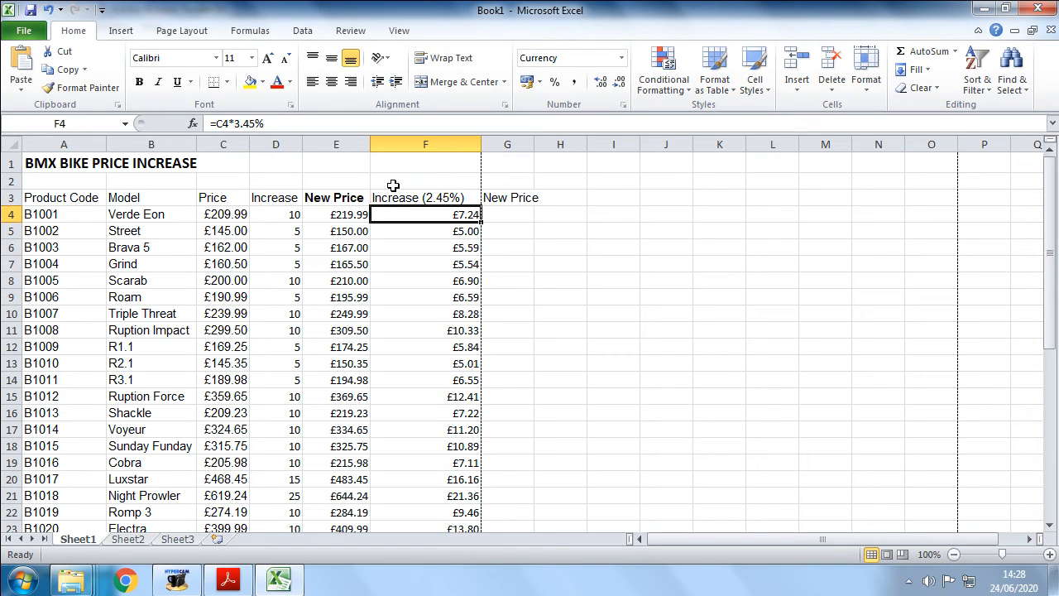
- Bold the New Price heading in G3 and widen column G slightly
{"action": "left_click", "coordinate": [444, 197]}
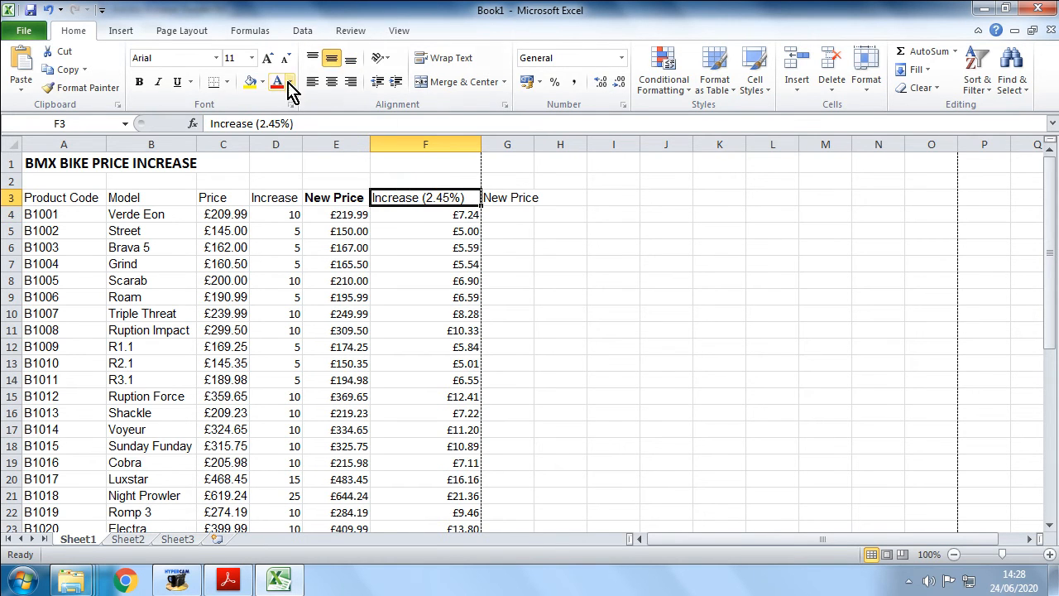
{"action": "left_click", "coordinate": [514, 197]}
{"action": "left_click", "coordinate": [139, 82]}
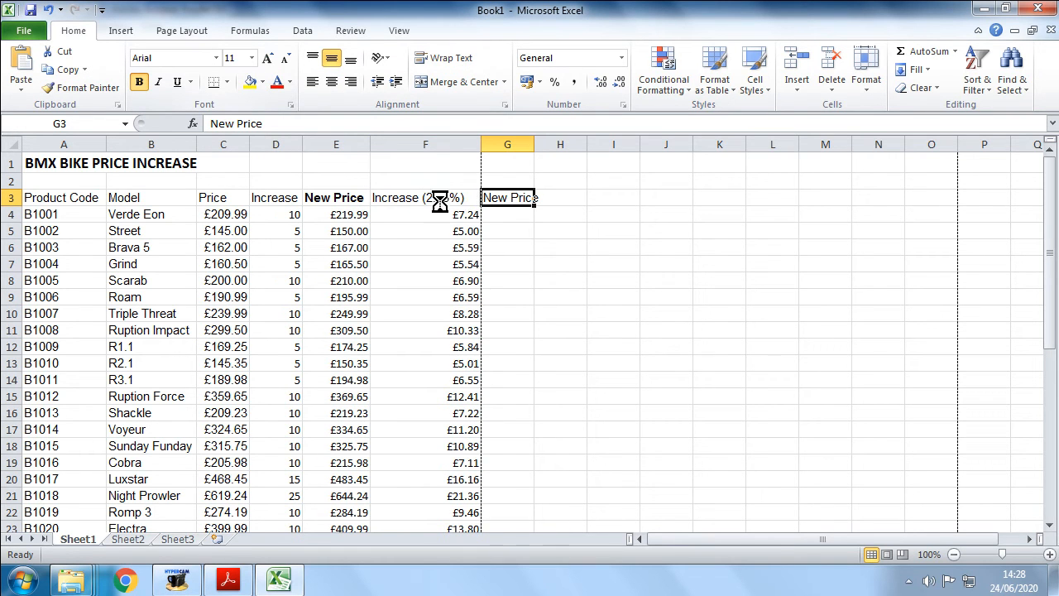
{"action": "left_click_drag", "start_coordinate": [533, 141], "coordinate": [547, 142]}
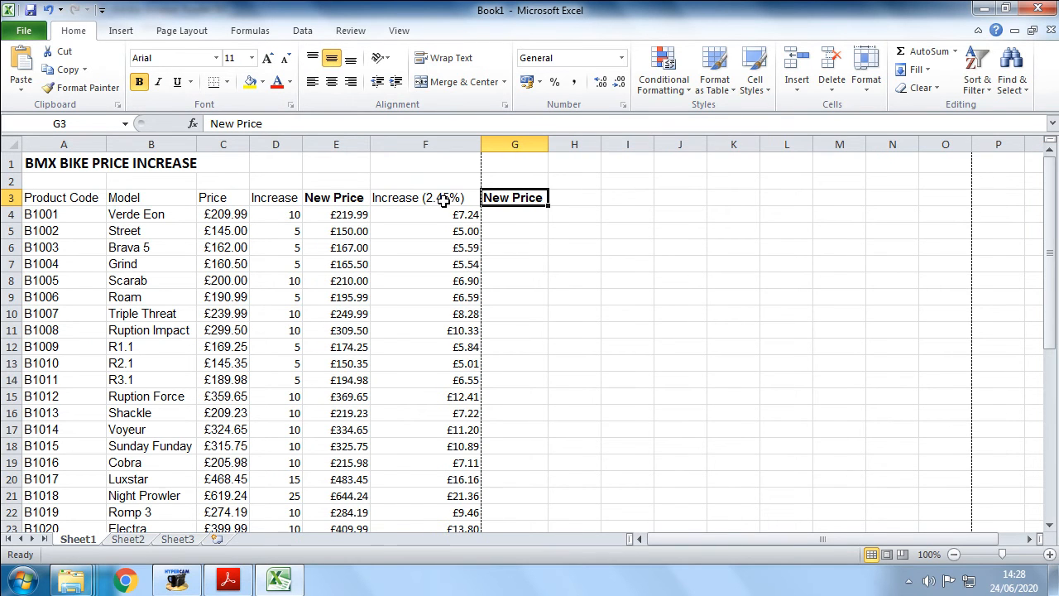
- Enter the formula =C4+F4 in G4 to add the price and the increase
{"action": "left_click", "coordinate": [518, 215]}
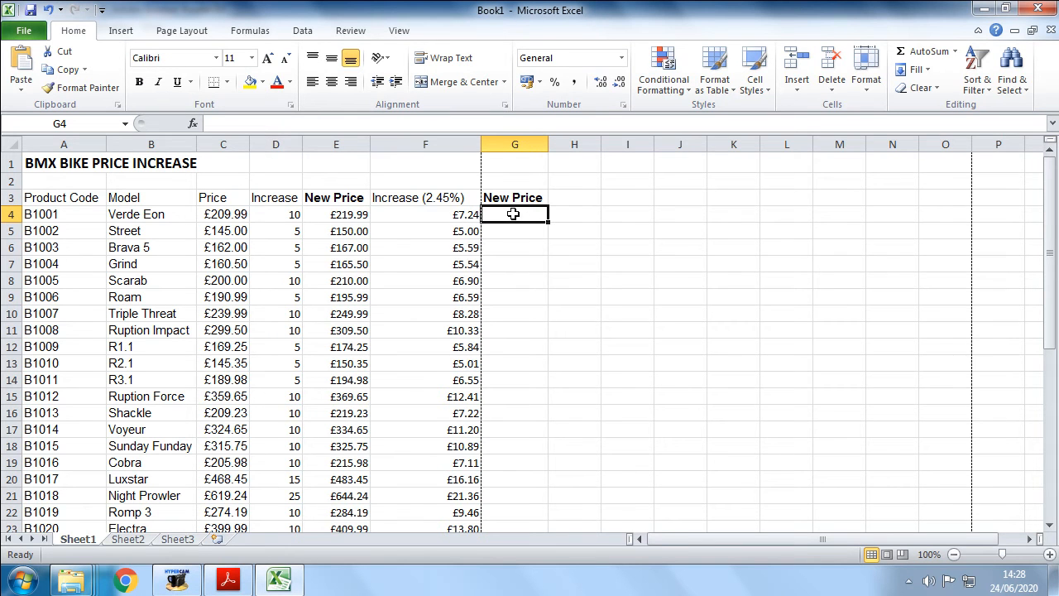
{"action": "left_click", "coordinate": [470, 215]}
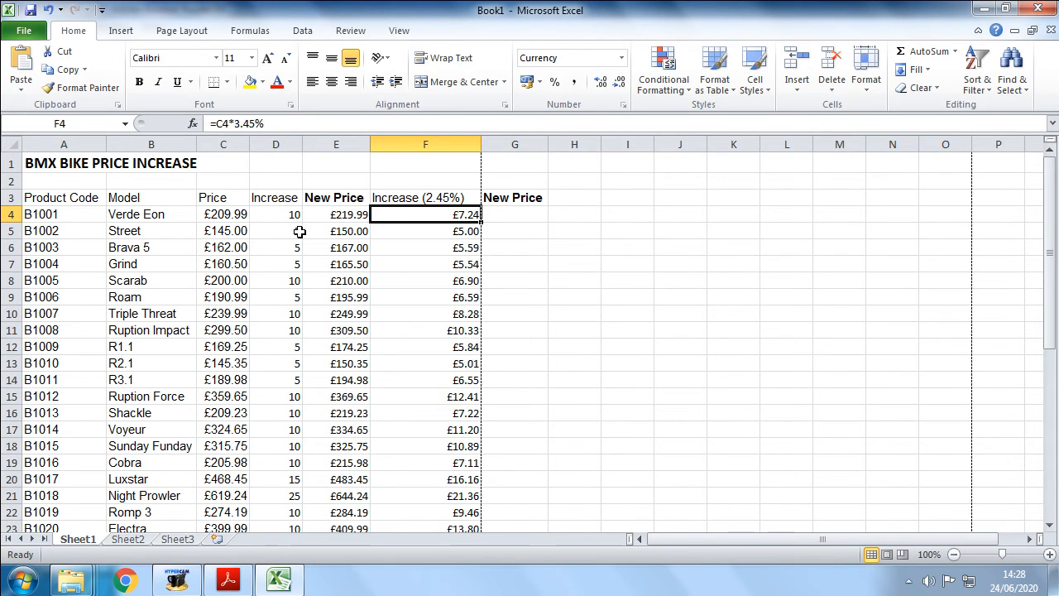
{"action": "left_click", "coordinate": [225, 215]}
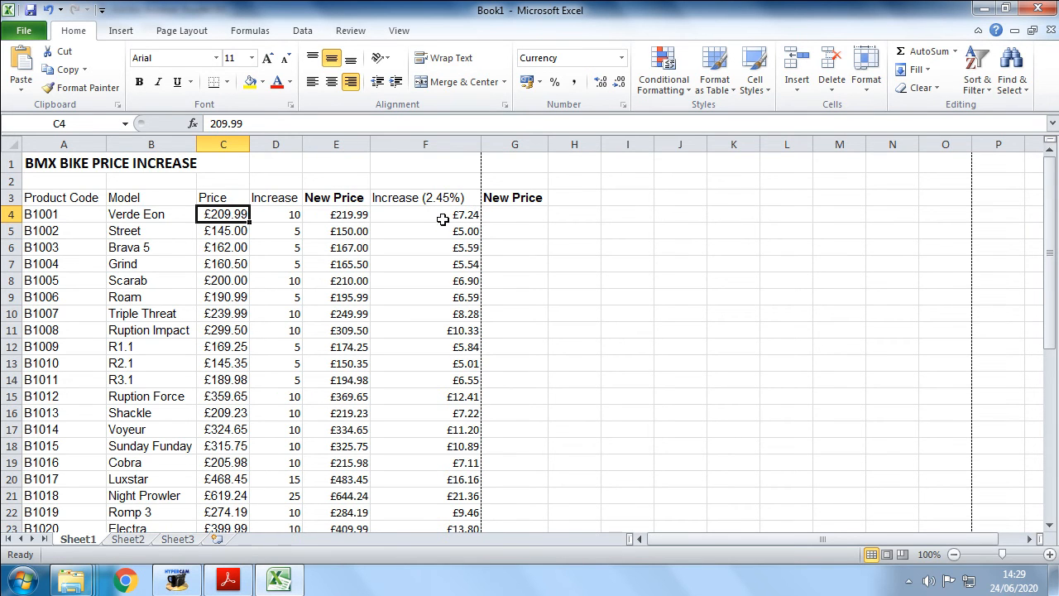
{"action": "left_click", "coordinate": [497, 215]}
{"action": "type", "text": "="}
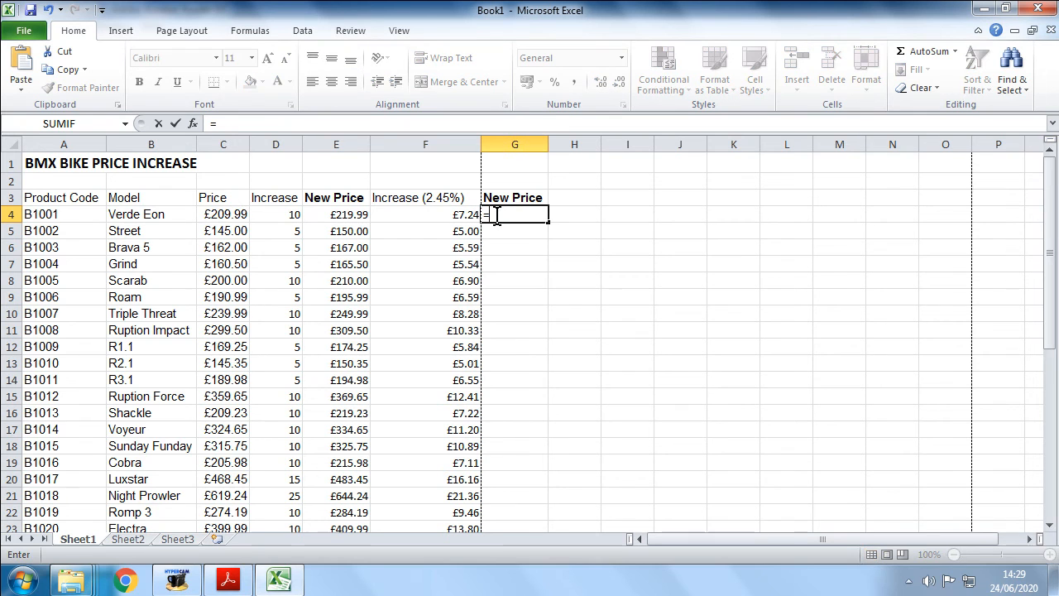
{"action": "left_click", "coordinate": [217, 214]}
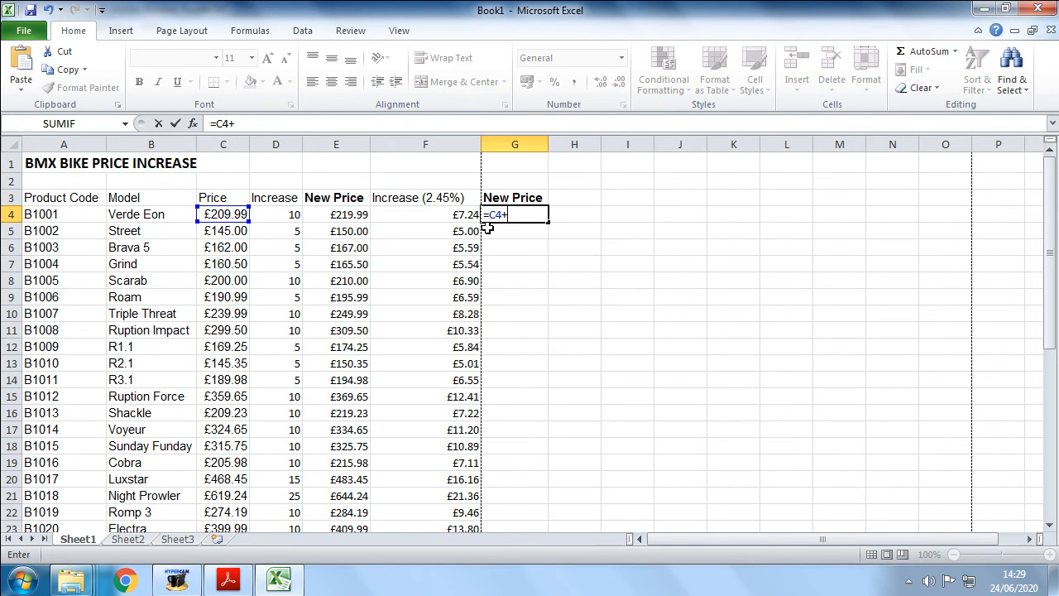
{"action": "type", "text": "+"}
{"action": "left_click", "coordinate": [475, 217]}
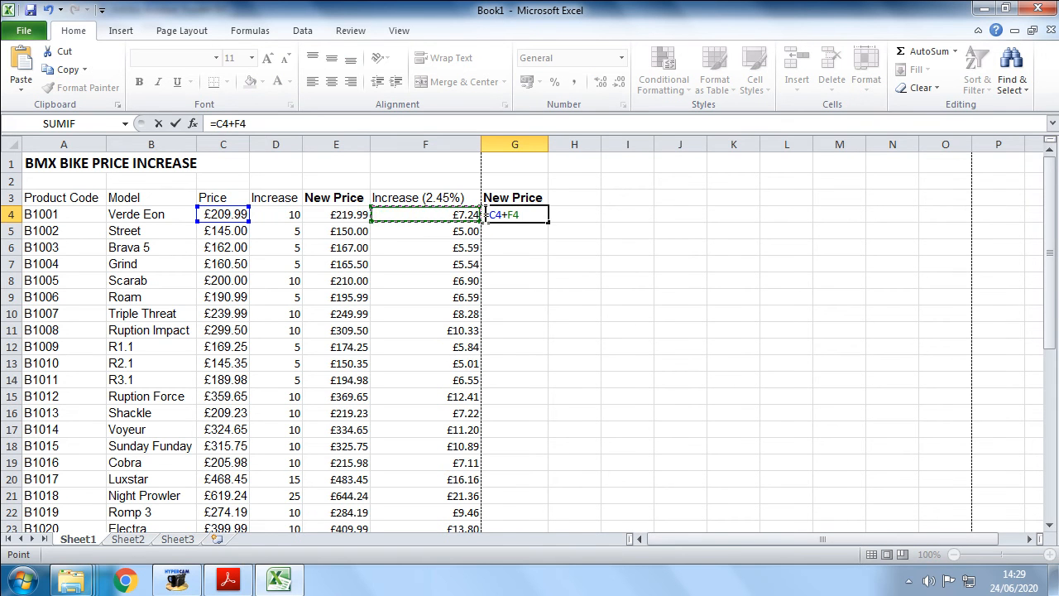
{"action": "key", "text": "Return"}
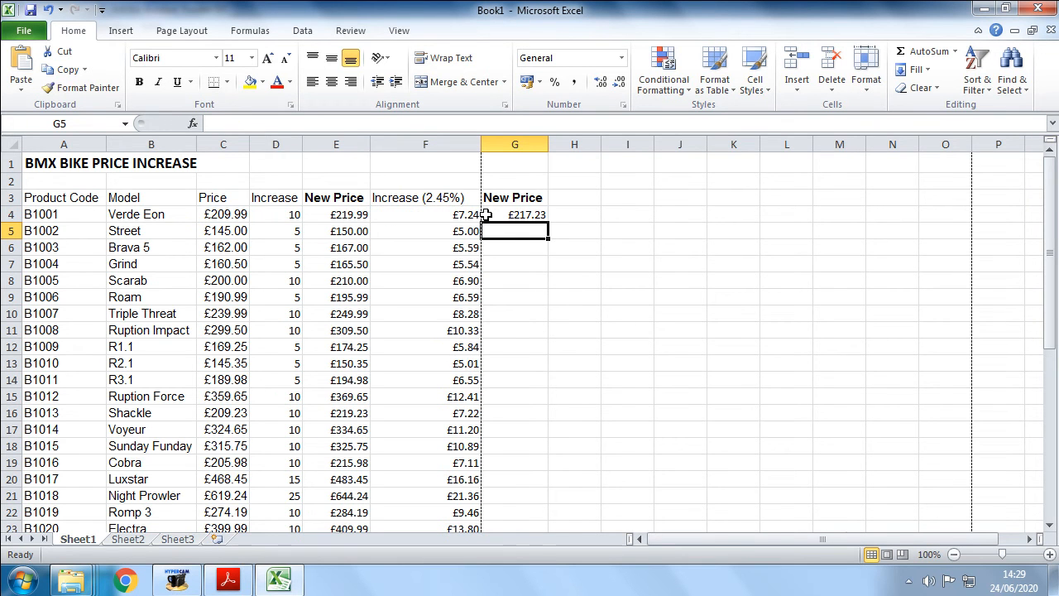
- Fill the G4 formula down column G to row 43
{"action": "left_click", "coordinate": [536, 214]}
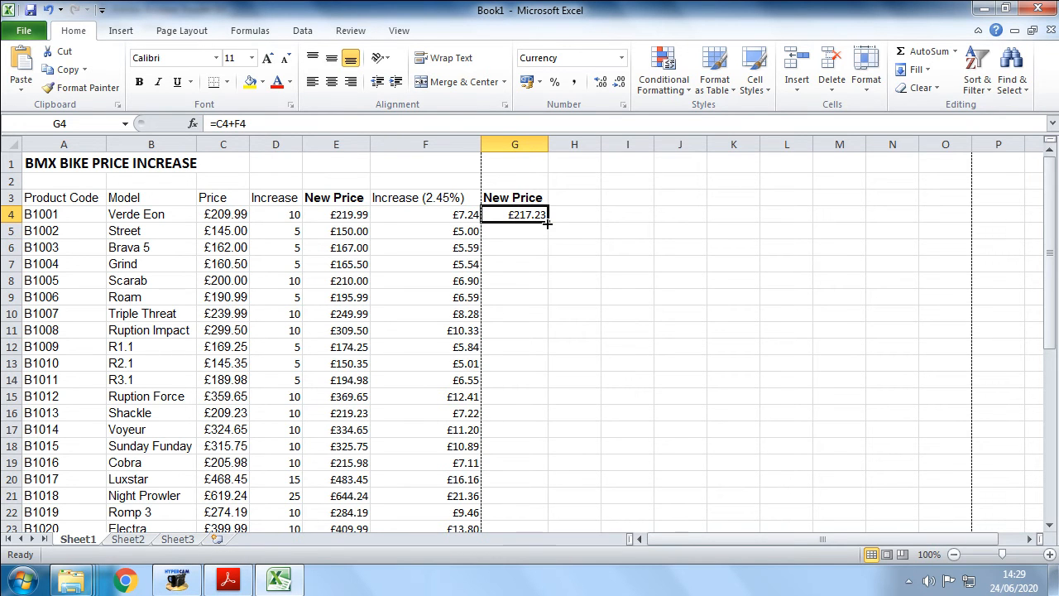
{"action": "left_click_drag", "start_coordinate": [547, 223], "coordinate": [525, 493]}
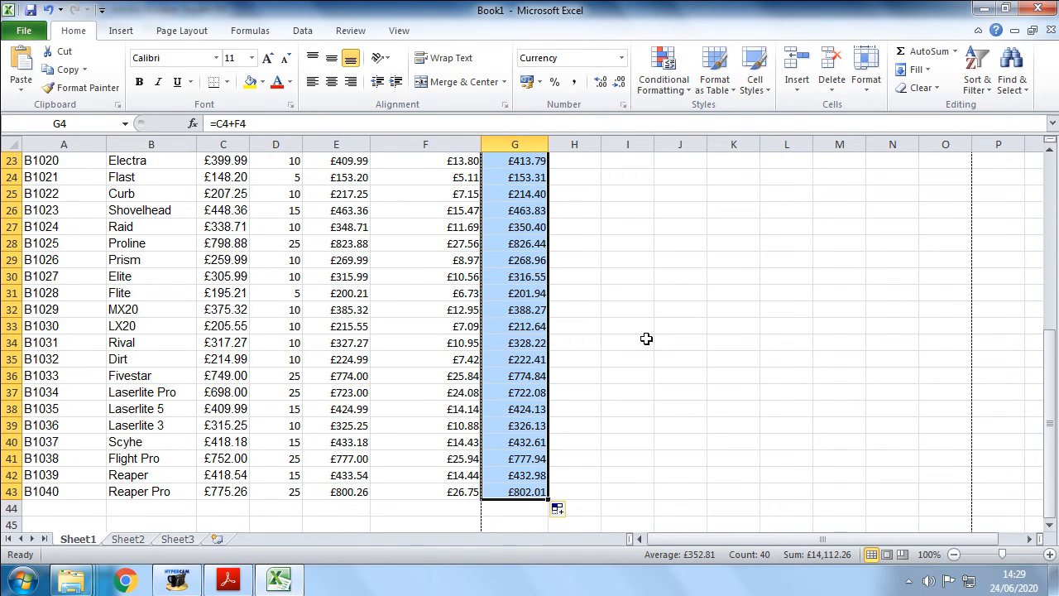
{"action": "scroll", "coordinate": [646, 339], "scroll_direction": "up", "scroll_amount": 7}
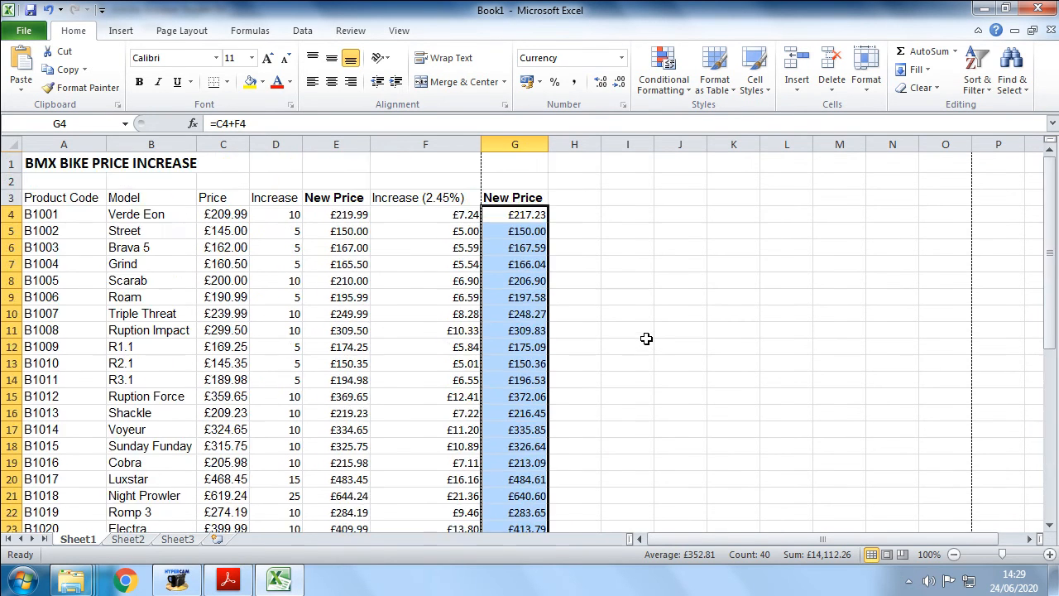
- Change F4's formula back to =C4*2.45%
{"action": "left_click", "coordinate": [456, 217]}
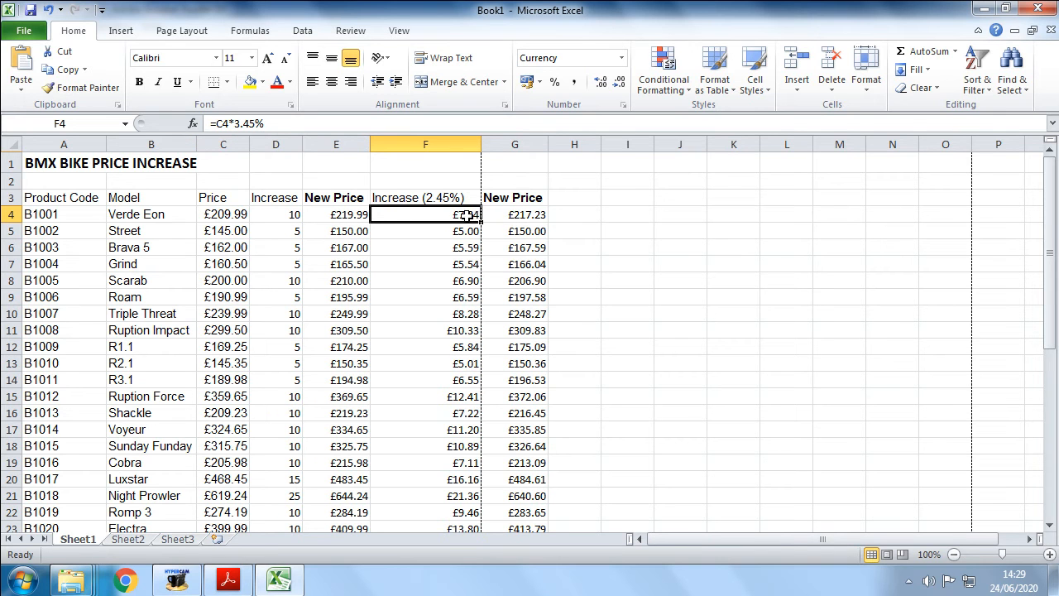
{"action": "left_click_drag", "start_coordinate": [449, 214], "coordinate": [438, 286]}
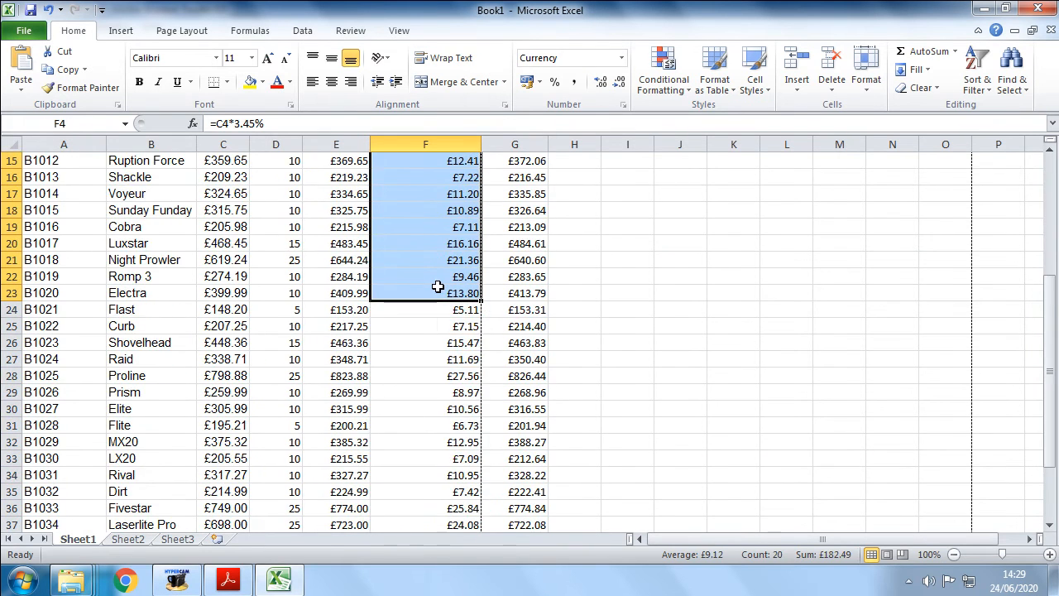
{"action": "scroll", "coordinate": [436, 284], "scroll_direction": "up", "scroll_amount": 5}
{"action": "left_click", "coordinate": [425, 212]}
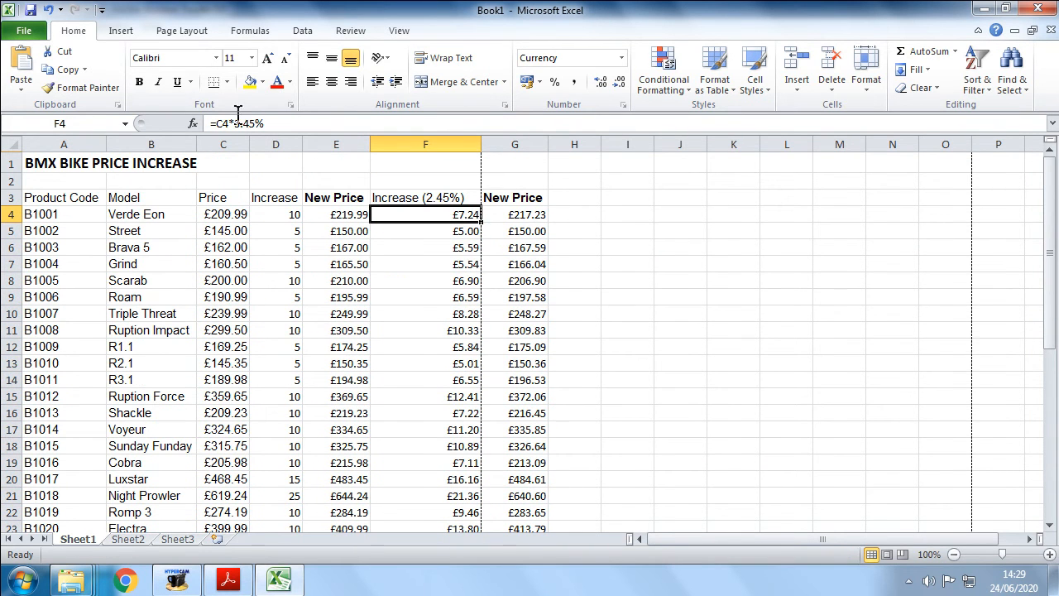
{"action": "left_click", "coordinate": [234, 123]}
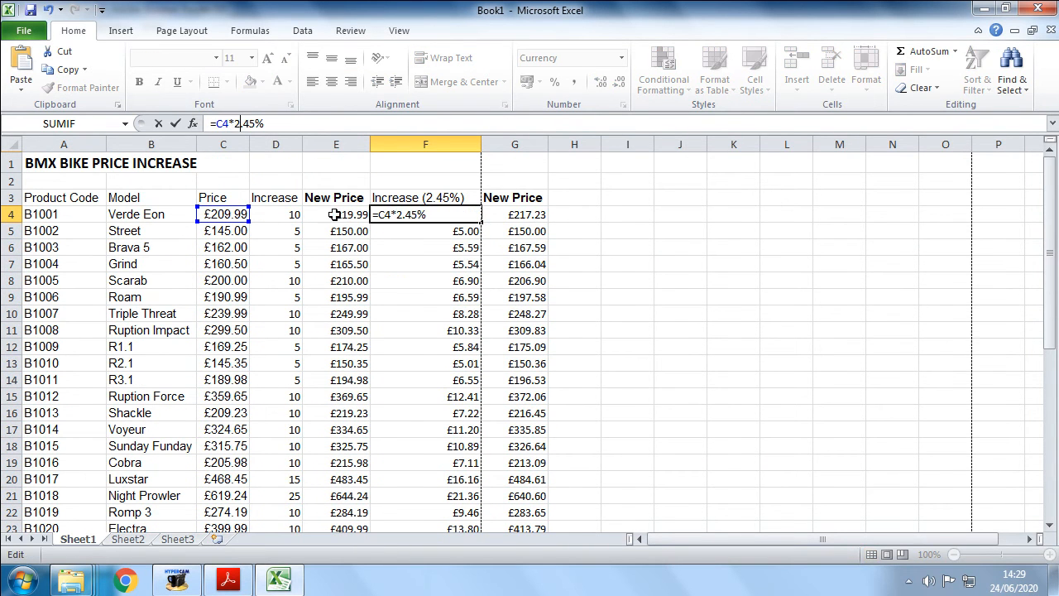
{"action": "key", "text": "Return"}
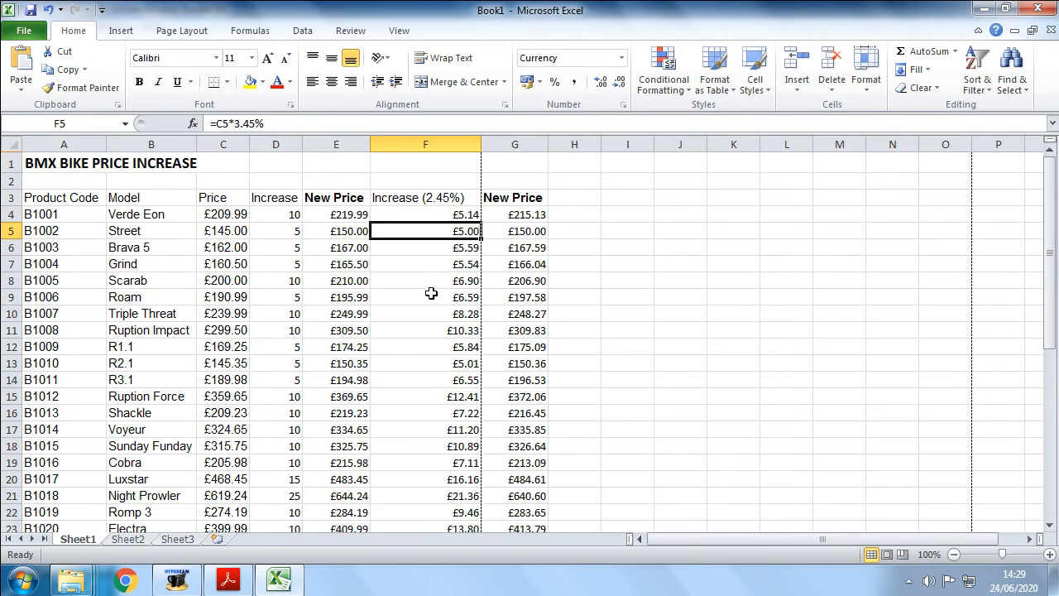
- Fill the corrected F4 formula down column F to row 43
{"action": "left_click", "coordinate": [513, 213]}
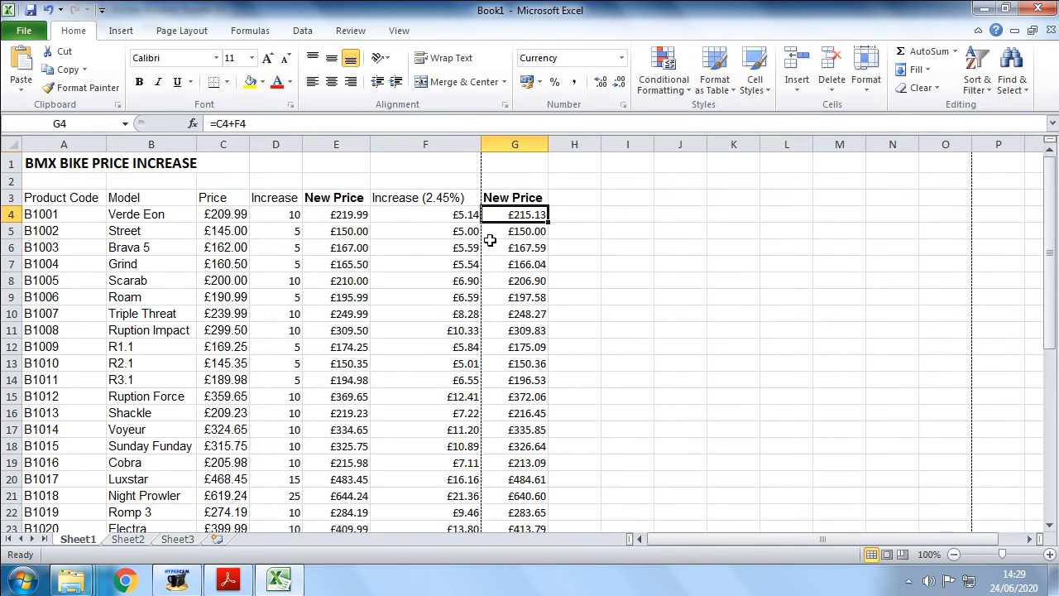
{"action": "left_click", "coordinate": [426, 217]}
{"action": "left_click_drag", "start_coordinate": [479, 218], "coordinate": [484, 484]}
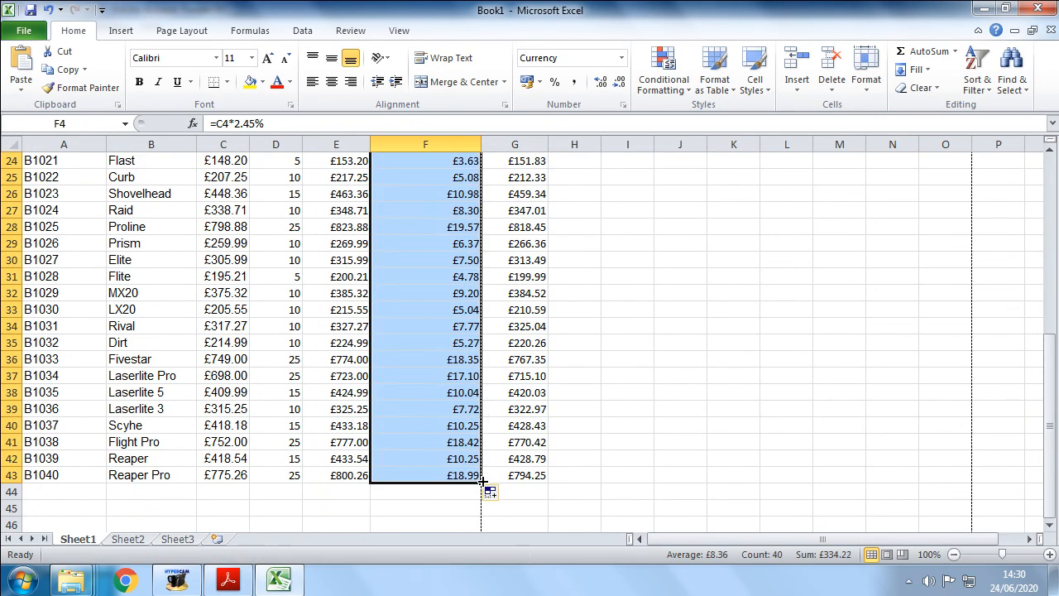
{"action": "scroll", "coordinate": [647, 323], "scroll_direction": "up", "scroll_amount": 8}
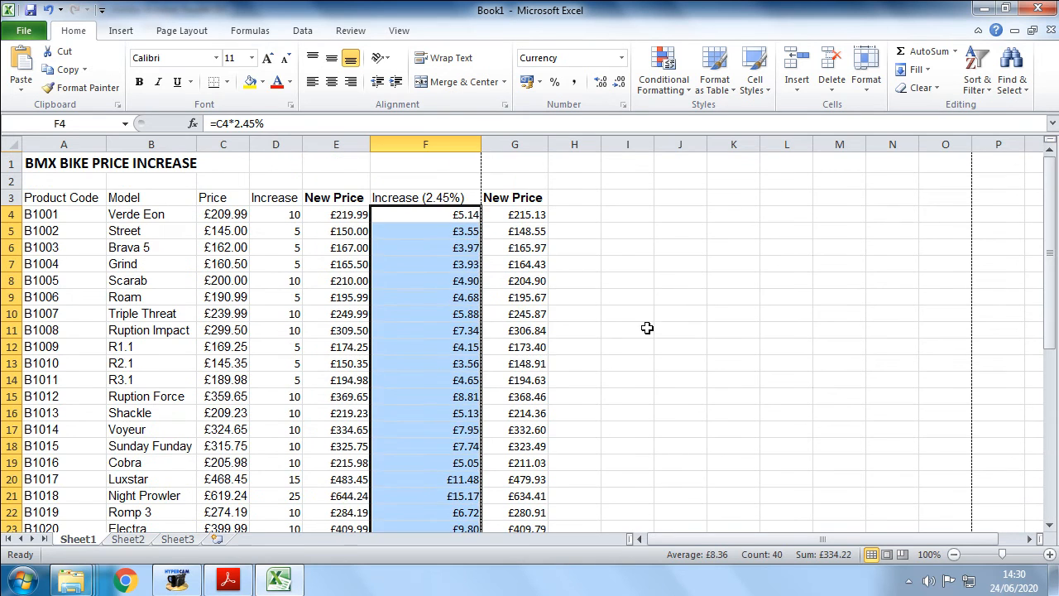
{"action": "left_click", "coordinate": [588, 250]}
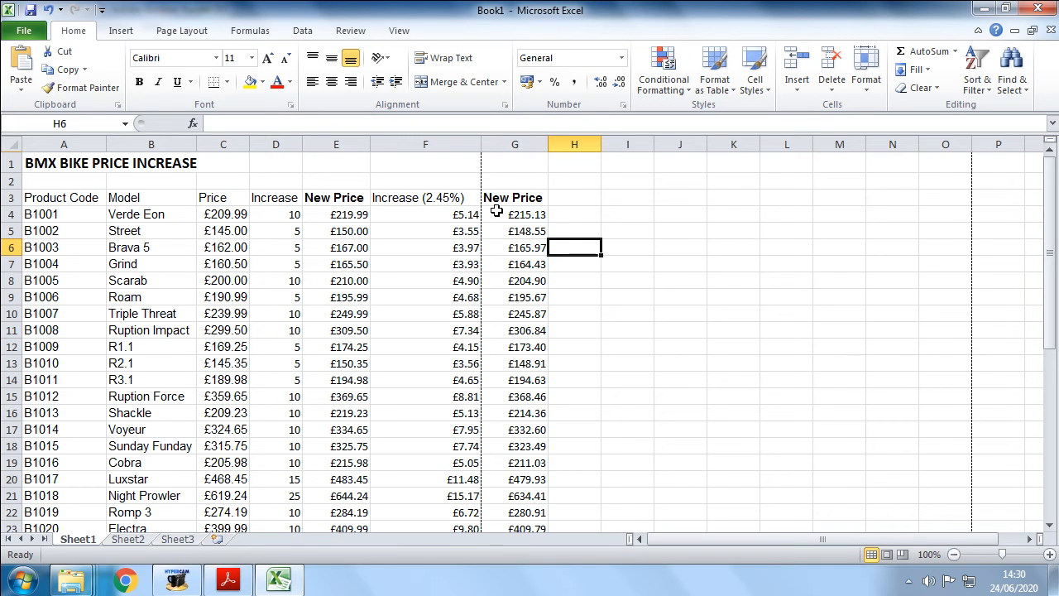
- Resize column F to fit the Increase (2.45%) heading
{"action": "scroll", "coordinate": [550, 330], "scroll_direction": "down", "scroll_amount": 1}
{"action": "scroll", "coordinate": [551, 329], "scroll_direction": "down", "scroll_amount": 3}
{"action": "scroll", "coordinate": [550, 329], "scroll_direction": "up", "scroll_amount": 4}
{"action": "left_click_drag", "start_coordinate": [480, 146], "coordinate": [462, 146]}
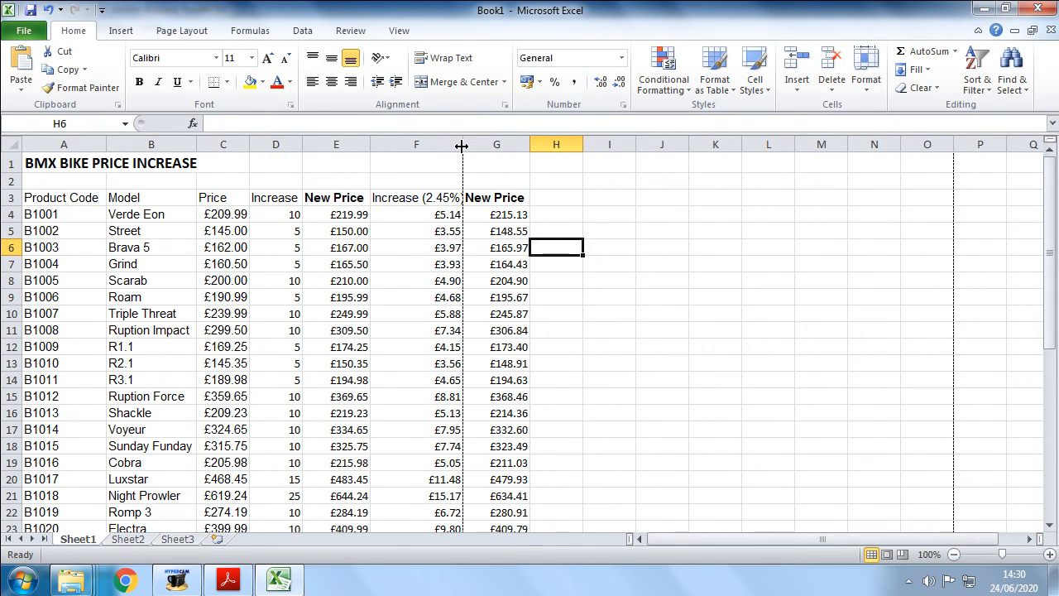
{"action": "left_click", "coordinate": [440, 197]}
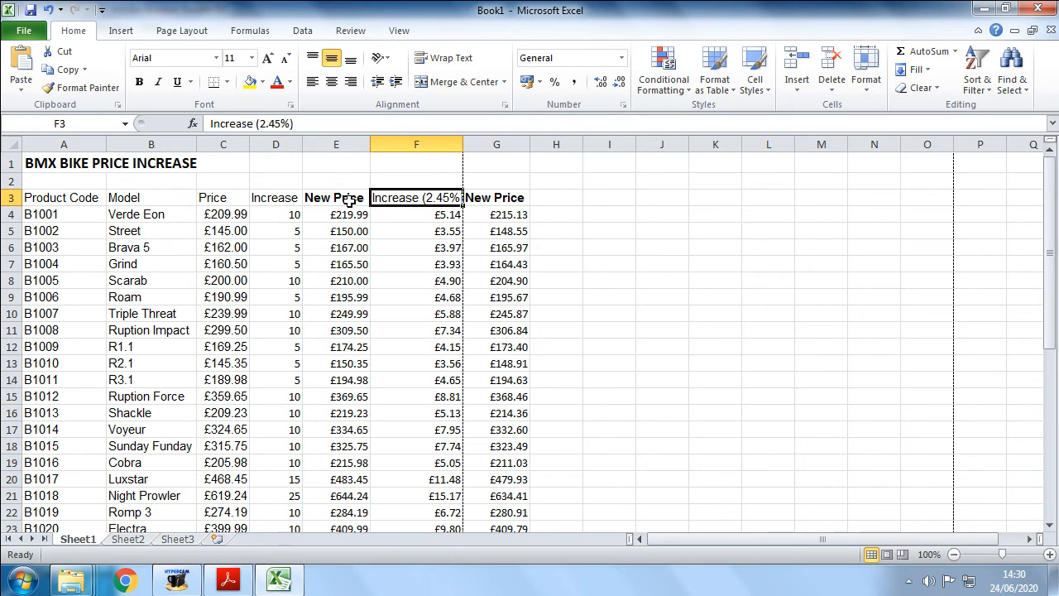
{"action": "left_click_drag", "start_coordinate": [462, 144], "coordinate": [471, 144]}
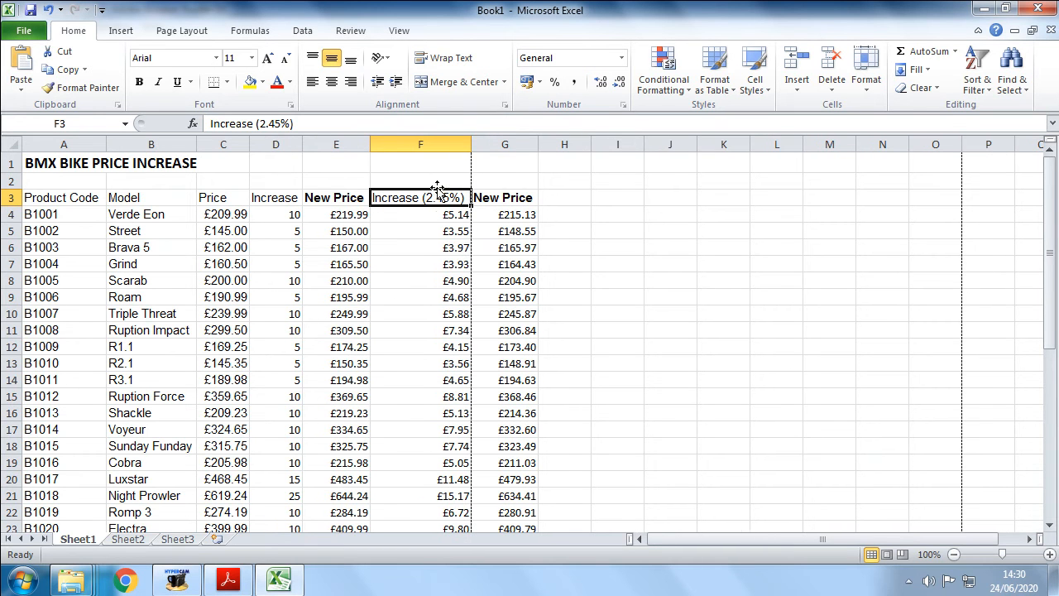
- Increase the height of the heading row 3
{"action": "left_click", "coordinate": [12, 198]}
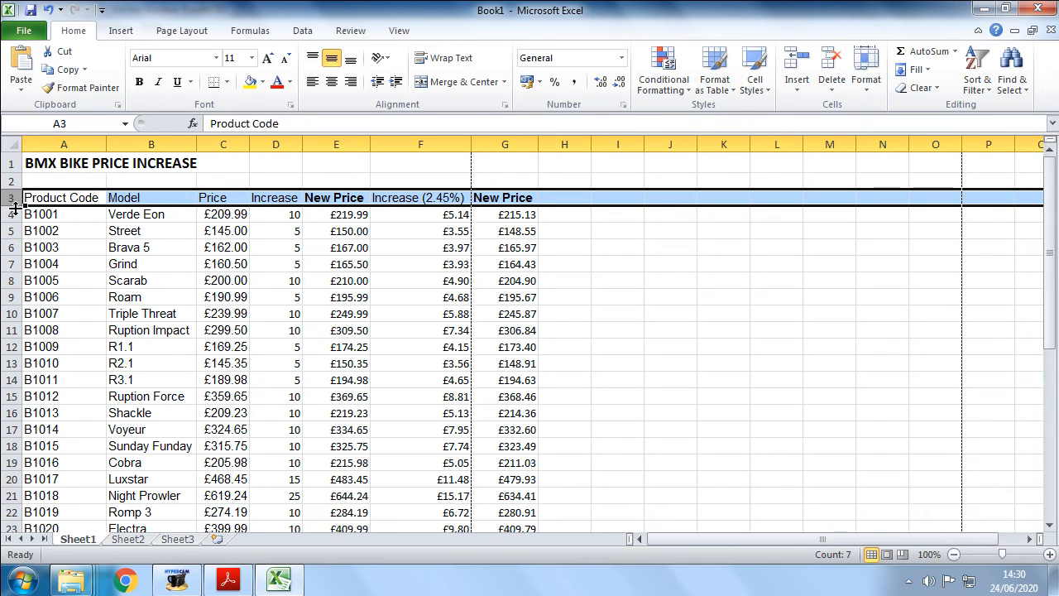
{"action": "left_click_drag", "start_coordinate": [14, 206], "coordinate": [12, 223]}
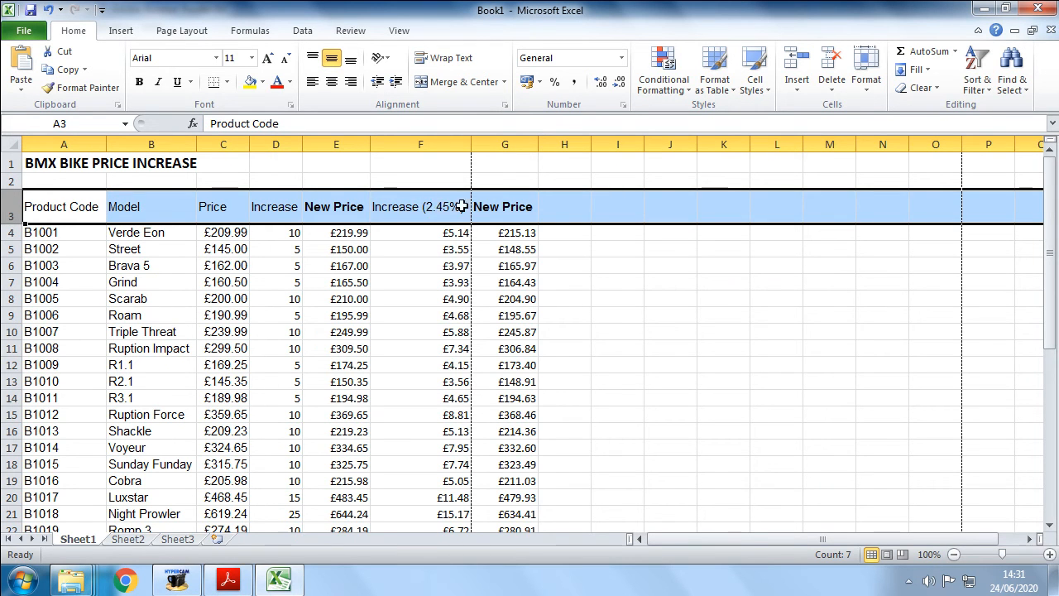
- Narrow column F and turn on text wrapping for the headings in A3:G3
{"action": "left_click_drag", "start_coordinate": [471, 143], "coordinate": [421, 145]}
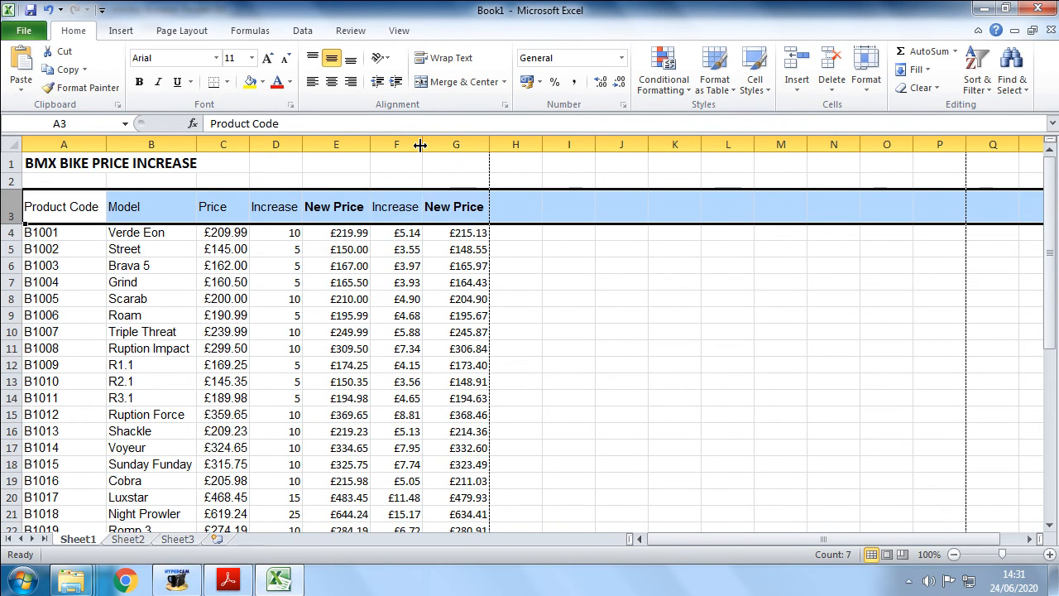
{"action": "left_click", "coordinate": [408, 207]}
{"action": "left_click", "coordinate": [400, 197]}
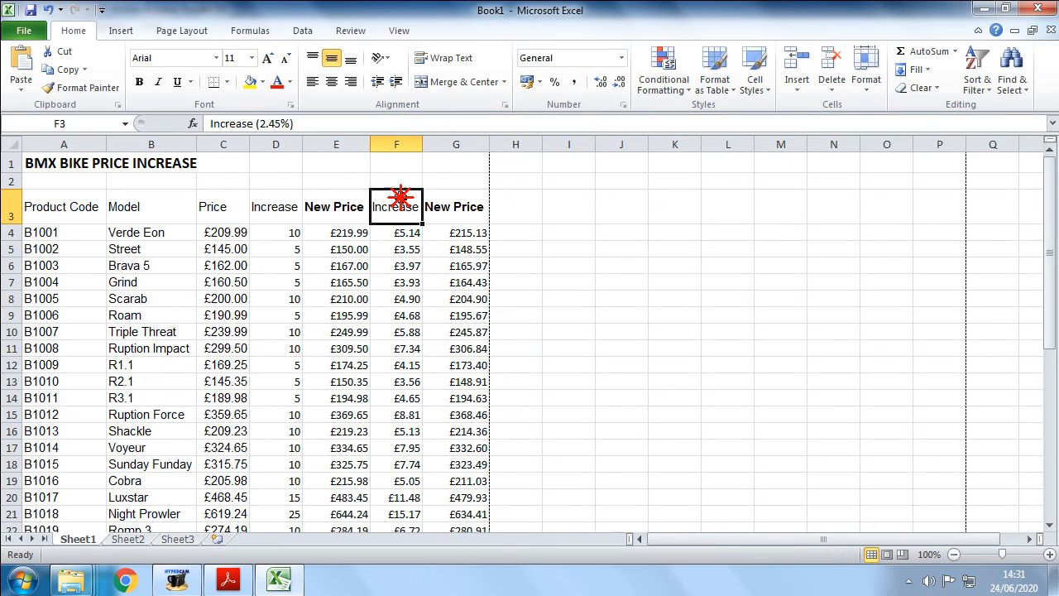
{"action": "left_click_drag", "start_coordinate": [93, 210], "coordinate": [478, 213]}
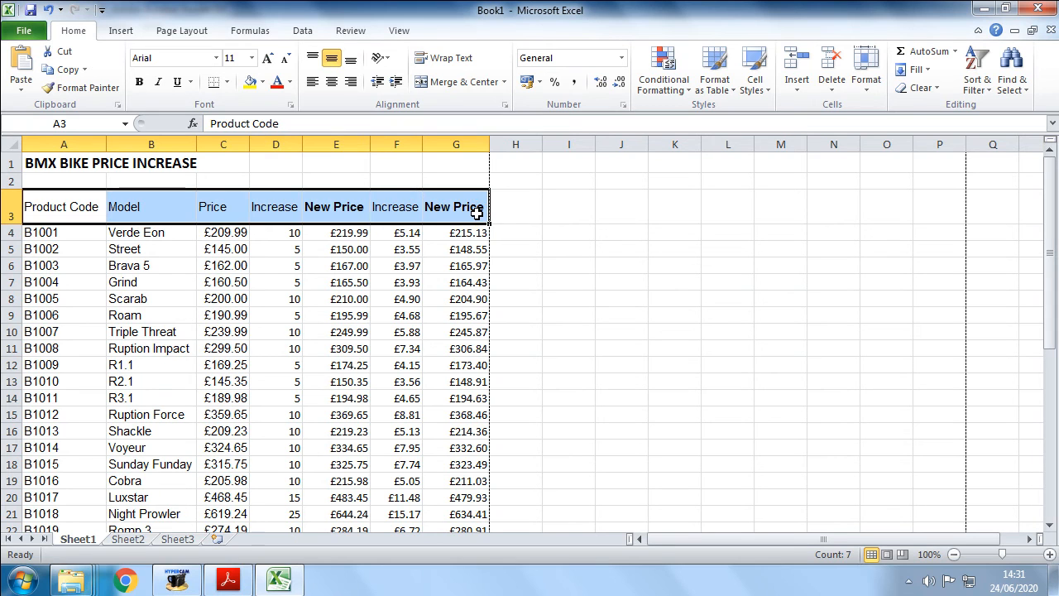
{"action": "left_click", "coordinate": [453, 66]}
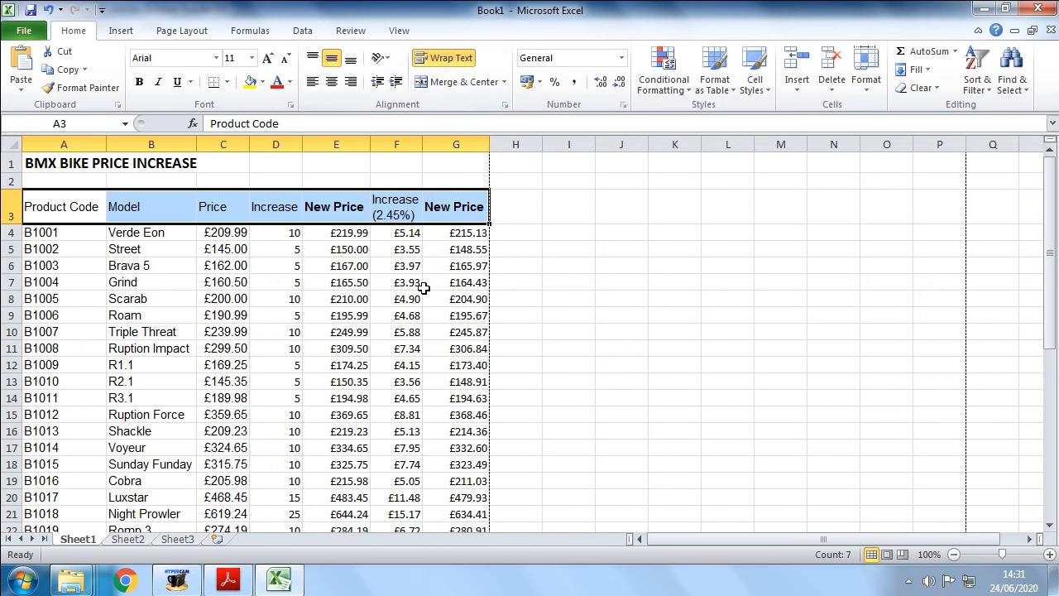
{"action": "left_click_drag", "start_coordinate": [71, 206], "coordinate": [447, 206]}
{"action": "left_click", "coordinate": [479, 331]}
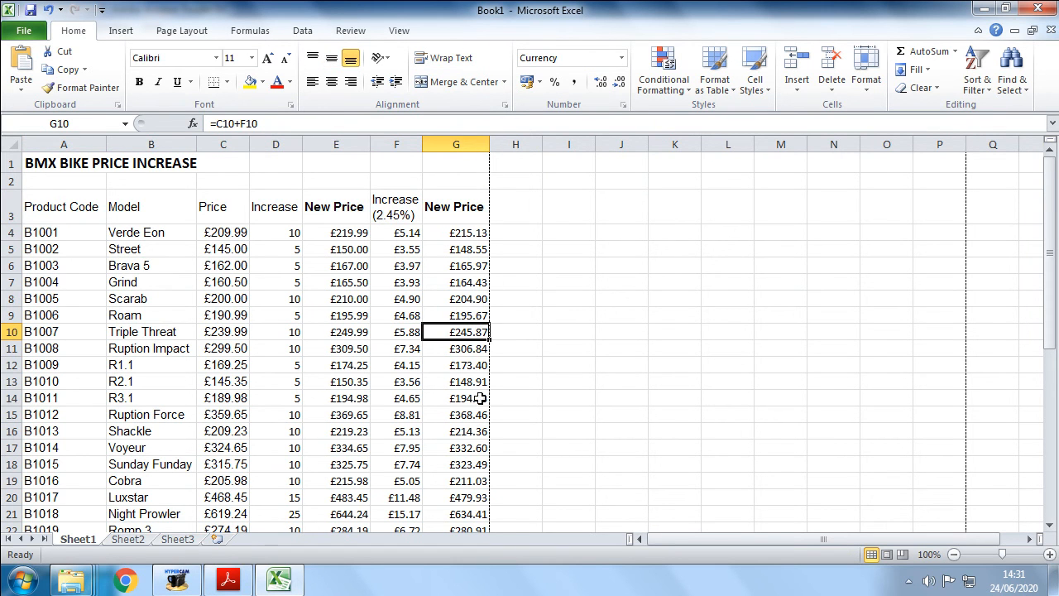
{"action": "scroll", "coordinate": [496, 251], "scroll_direction": "down", "scroll_amount": 4}
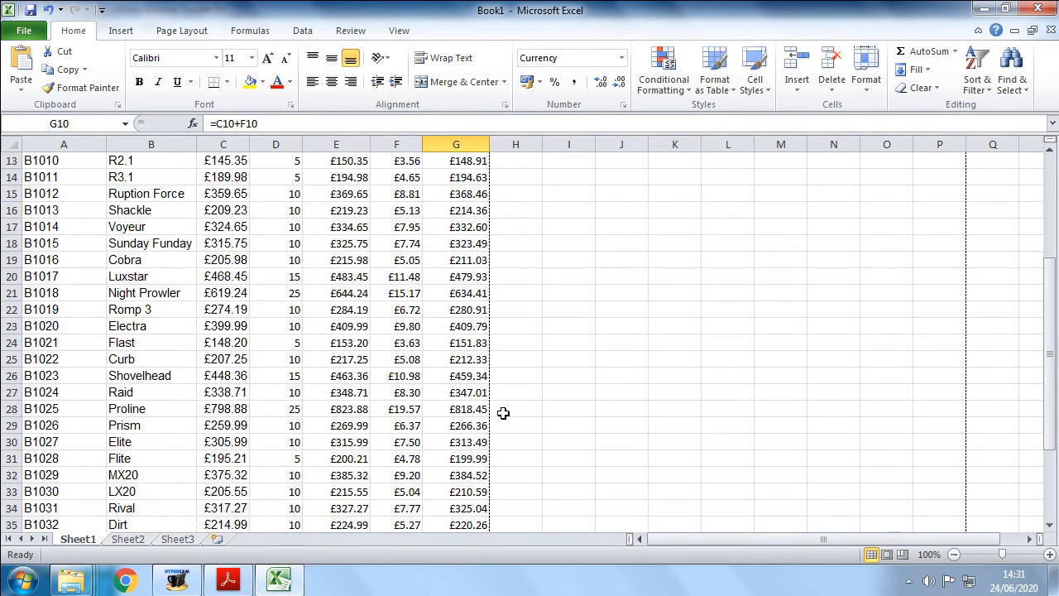
{"action": "scroll", "coordinate": [501, 414], "scroll_direction": "up", "scroll_amount": 4}
- Widen column G slightly and centre-align the headings in A3:G3
{"action": "left_click_drag", "start_coordinate": [422, 146], "coordinate": [426, 147]}
{"action": "left_click_drag", "start_coordinate": [447, 204], "coordinate": [65, 201]}
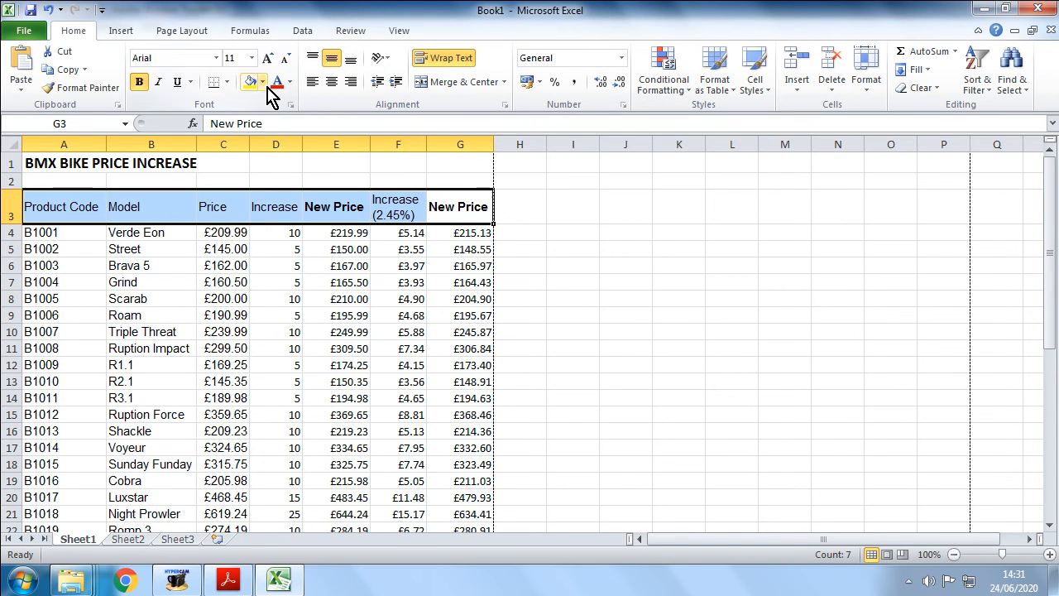
{"action": "left_click", "coordinate": [331, 83]}
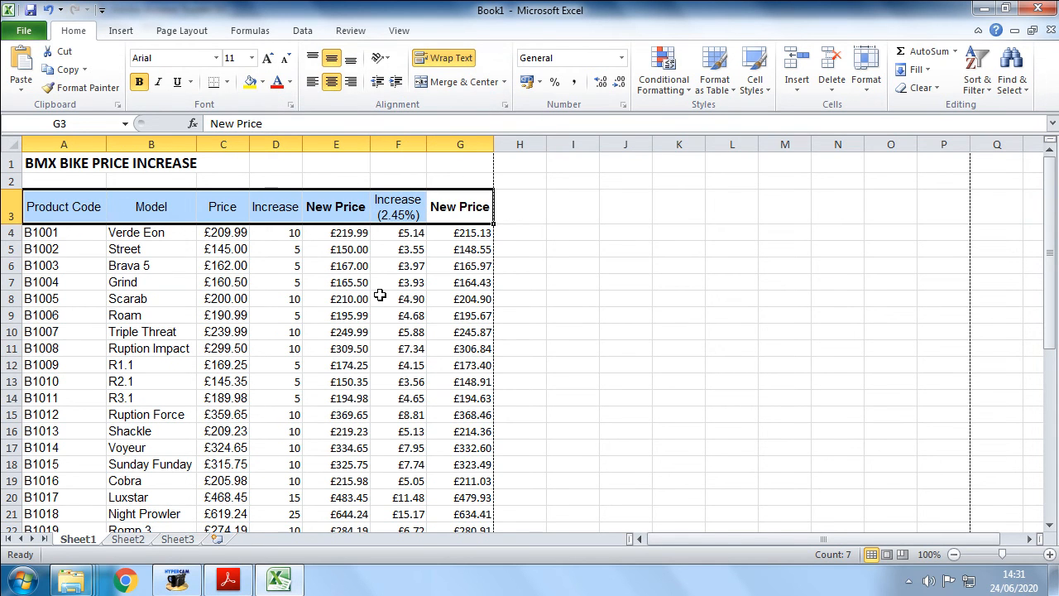
{"action": "left_click", "coordinate": [608, 235]}
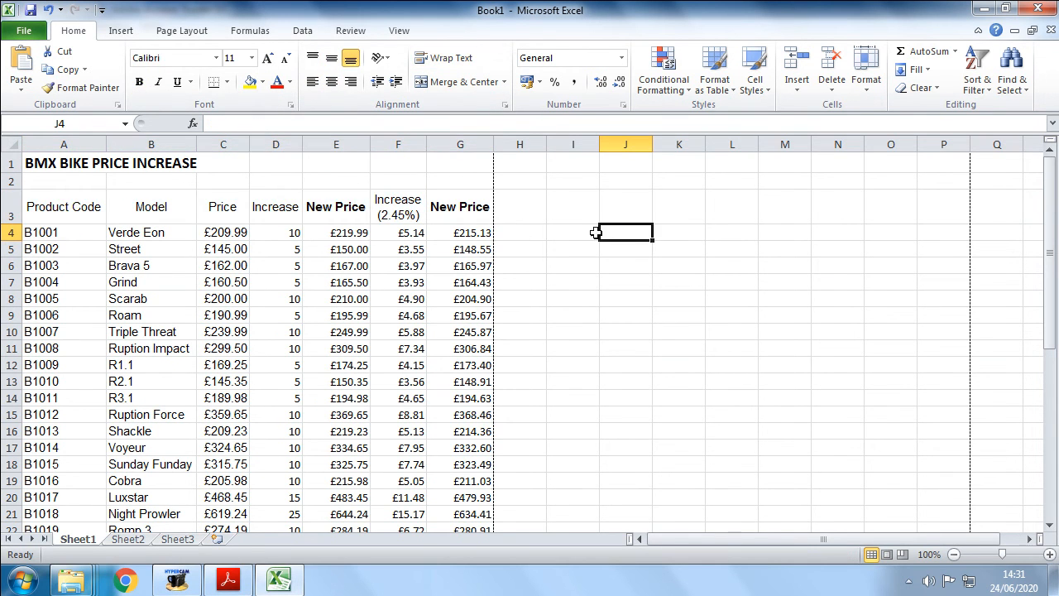
- Apply a thick box border around the Increase and New Price columns D3:E43
{"action": "scroll", "coordinate": [393, 262], "scroll_direction": "down", "scroll_amount": 9}
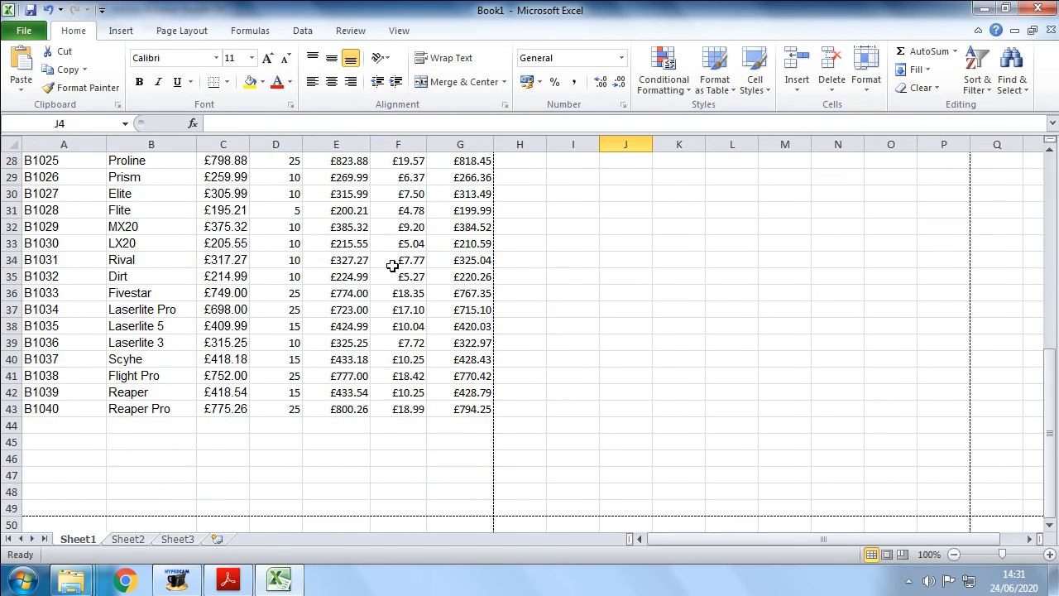
{"action": "scroll", "coordinate": [414, 272], "scroll_direction": "up", "scroll_amount": 9}
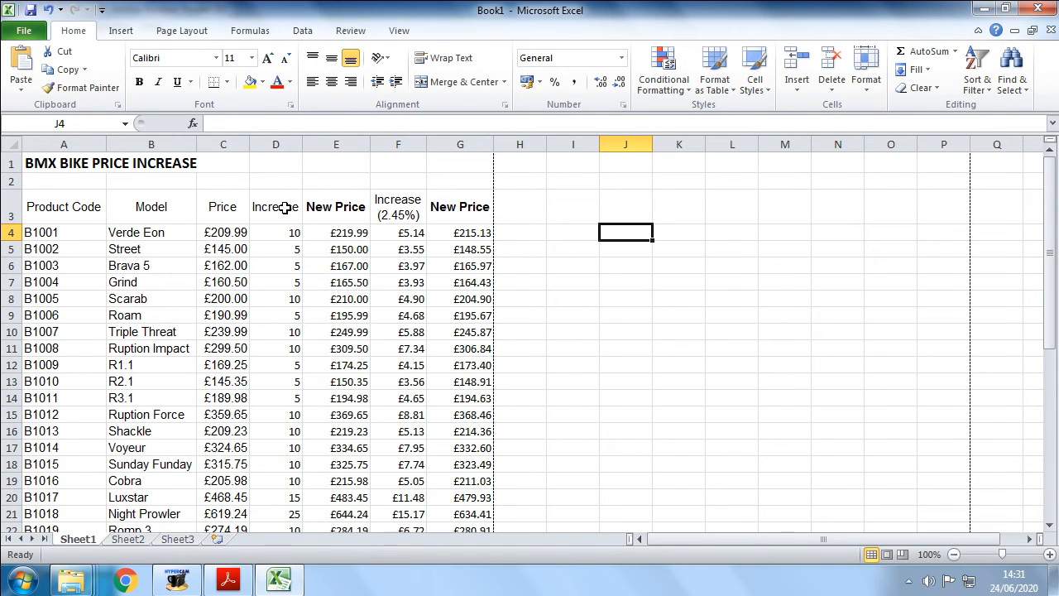
{"action": "left_click_drag", "start_coordinate": [275, 206], "coordinate": [454, 207]}
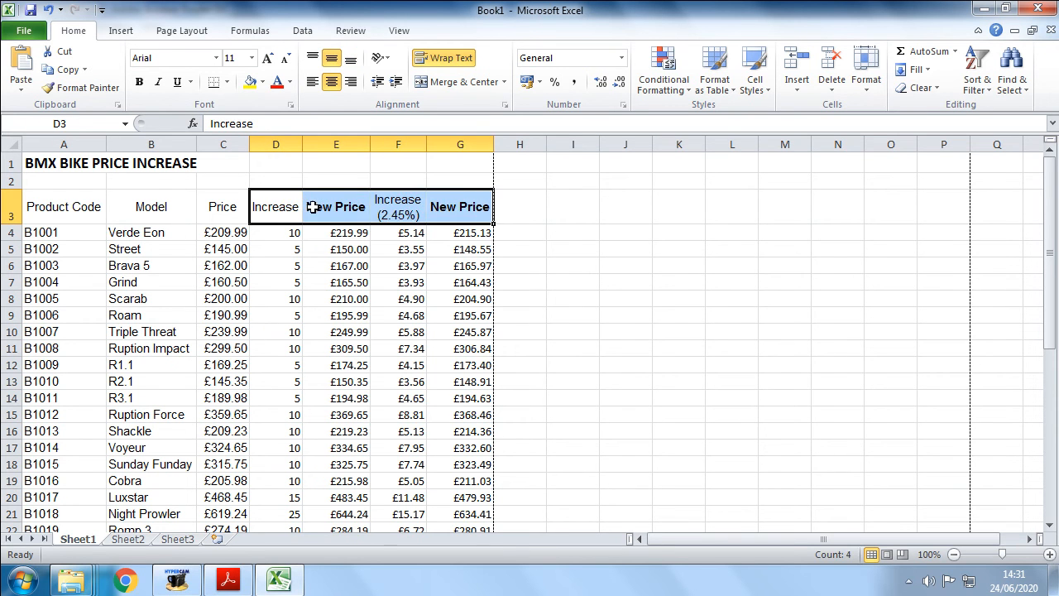
{"action": "left_click", "coordinate": [283, 206]}
{"action": "left_click", "coordinate": [339, 207]}
{"action": "left_click", "coordinate": [450, 207]}
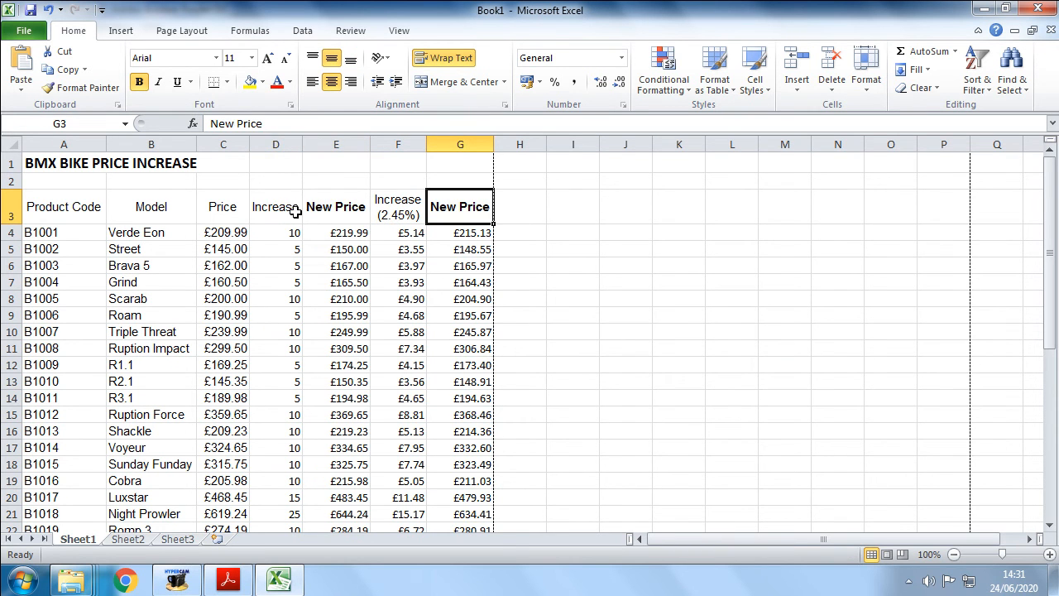
{"action": "left_click_drag", "start_coordinate": [270, 206], "coordinate": [327, 484]}
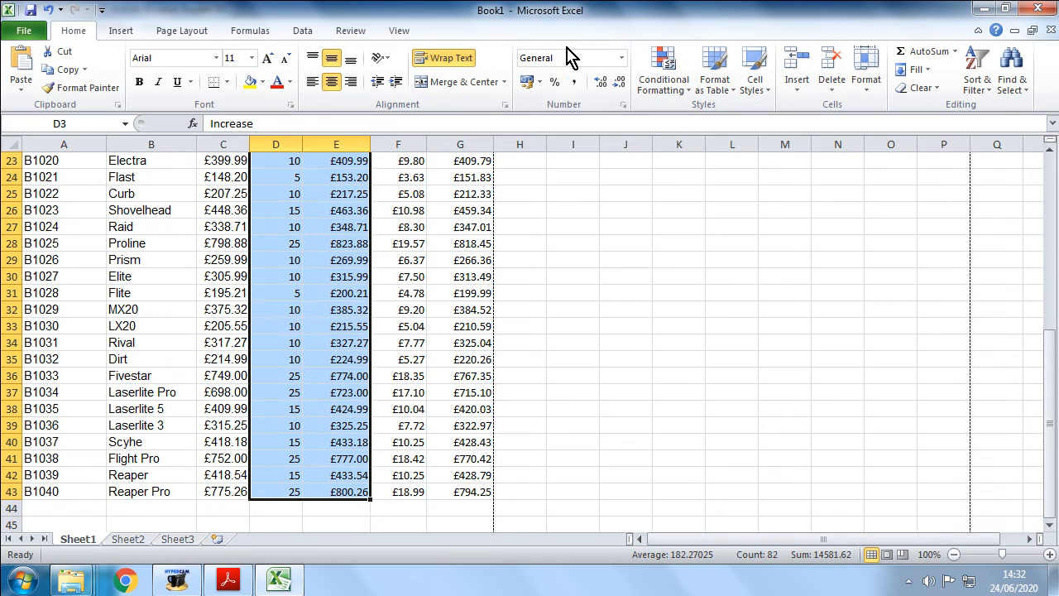
{"action": "left_click", "coordinate": [230, 84]}
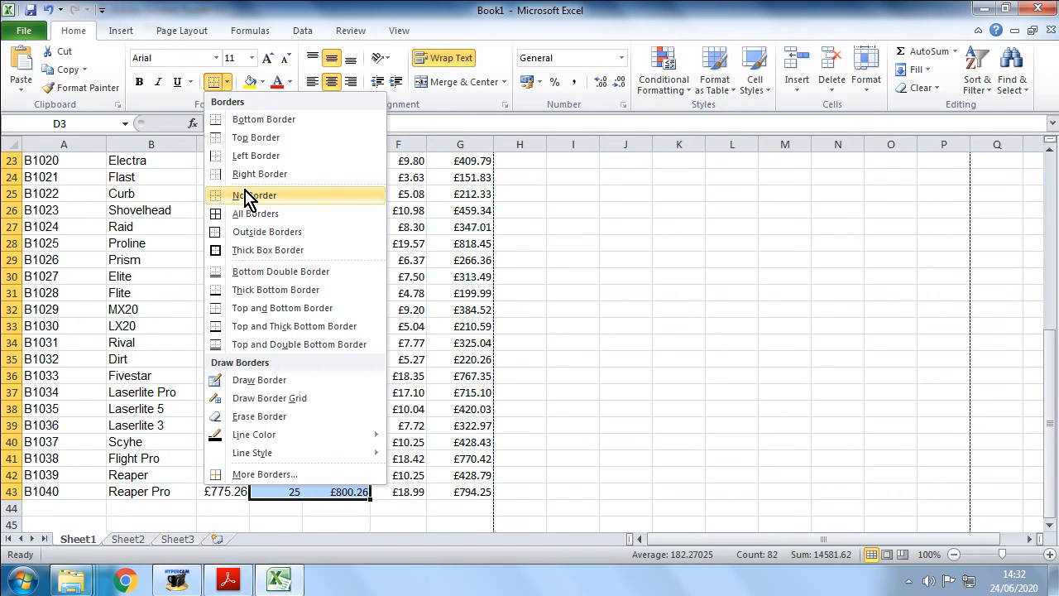
{"action": "left_click", "coordinate": [267, 250]}
- Apply a thick box border around the new columns F3:G43
{"action": "left_click_drag", "start_coordinate": [406, 204], "coordinate": [448, 493]}
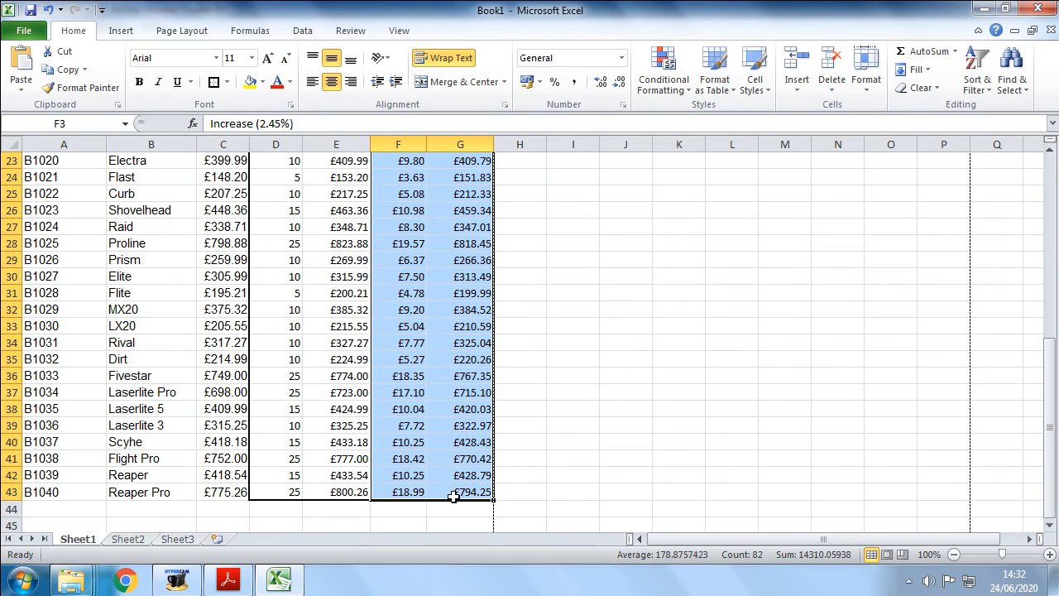
{"action": "left_click", "coordinate": [214, 81]}
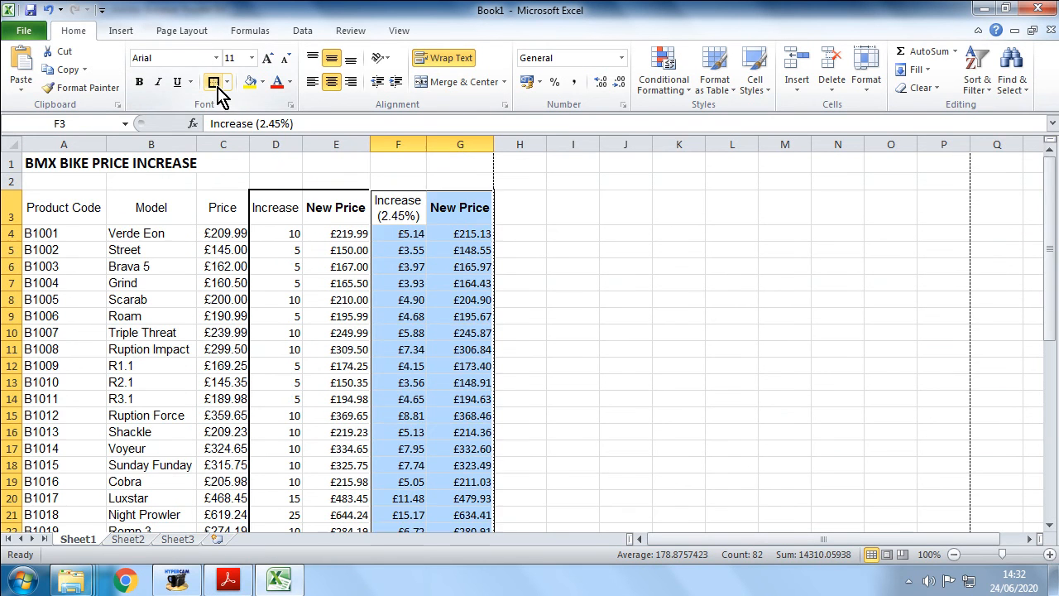
{"action": "left_click", "coordinate": [661, 269]}
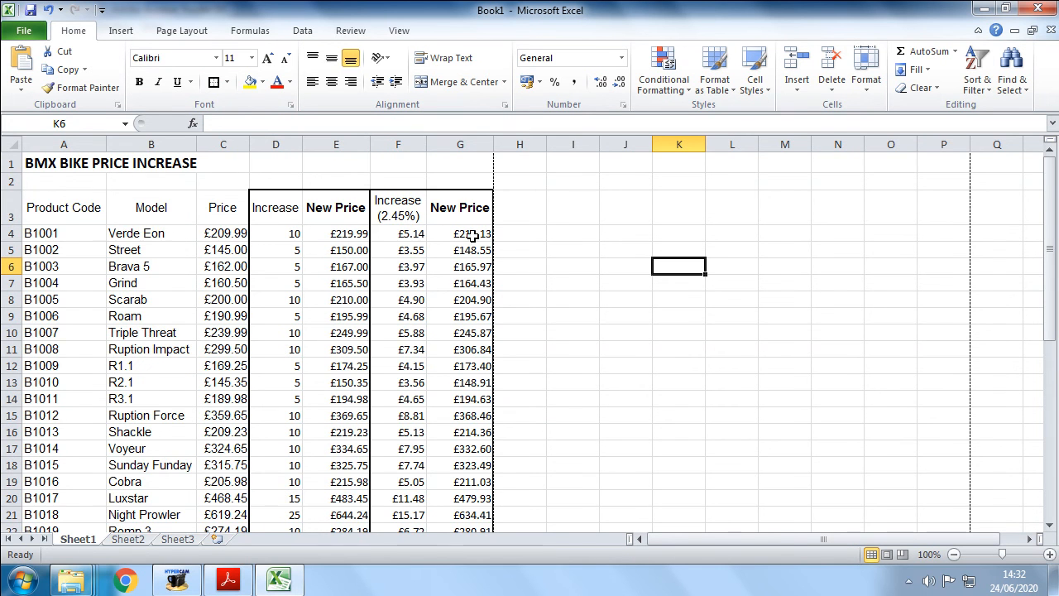
{"action": "scroll", "coordinate": [525, 240], "scroll_direction": "down", "scroll_amount": 9}
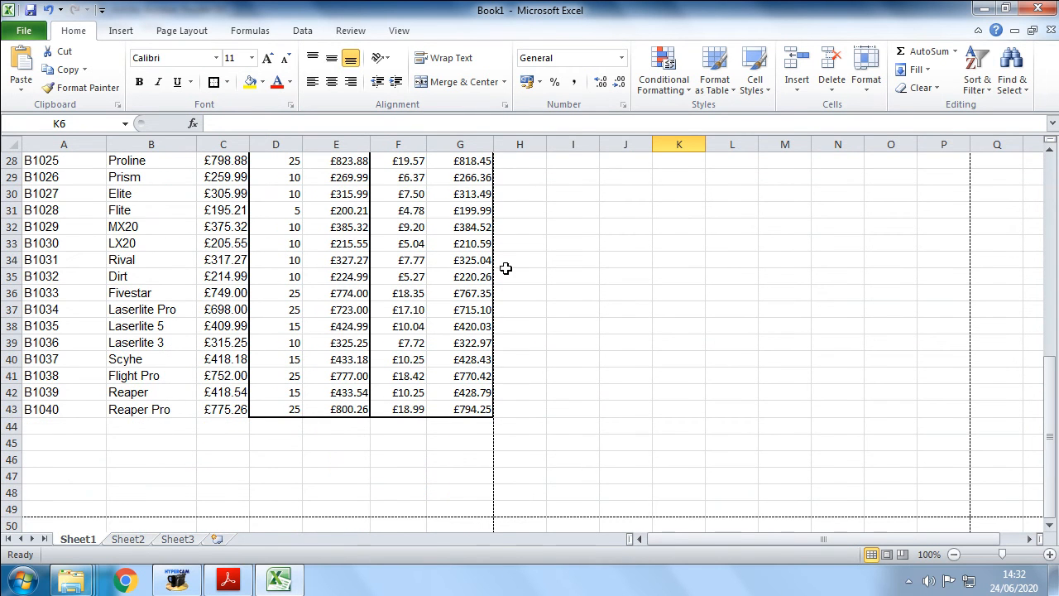
{"action": "scroll", "coordinate": [465, 295], "scroll_direction": "up", "scroll_amount": 9}
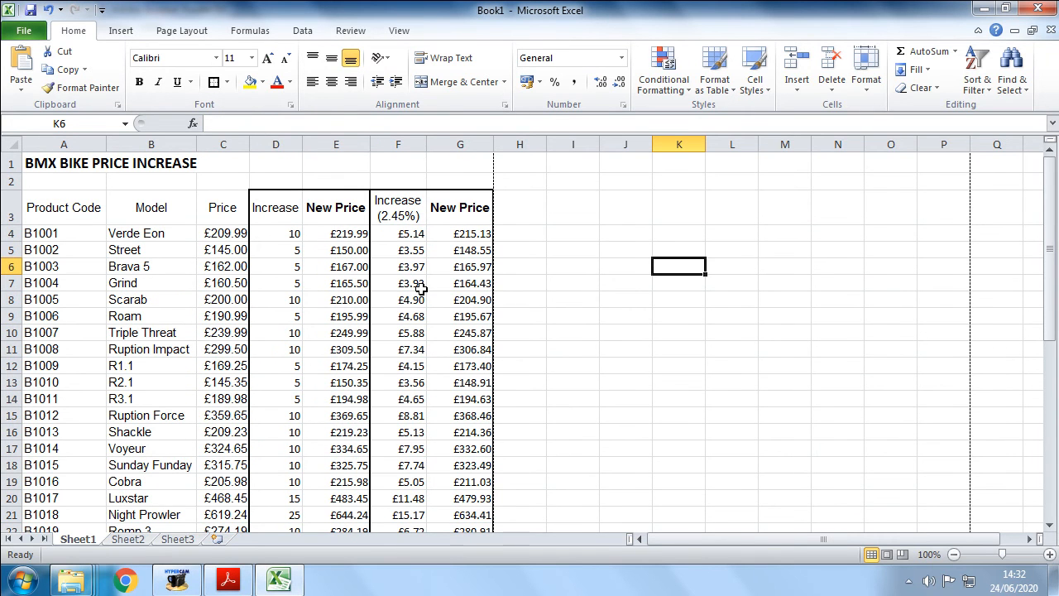
{"action": "left_click", "coordinate": [33, 36]}
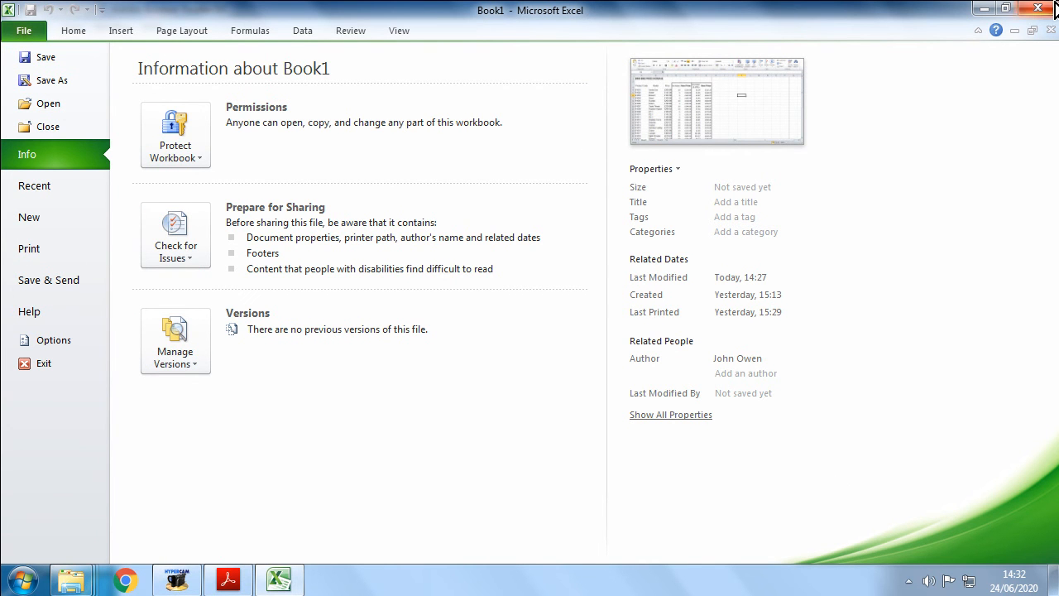
{"action": "left_click", "coordinate": [986, 9]}
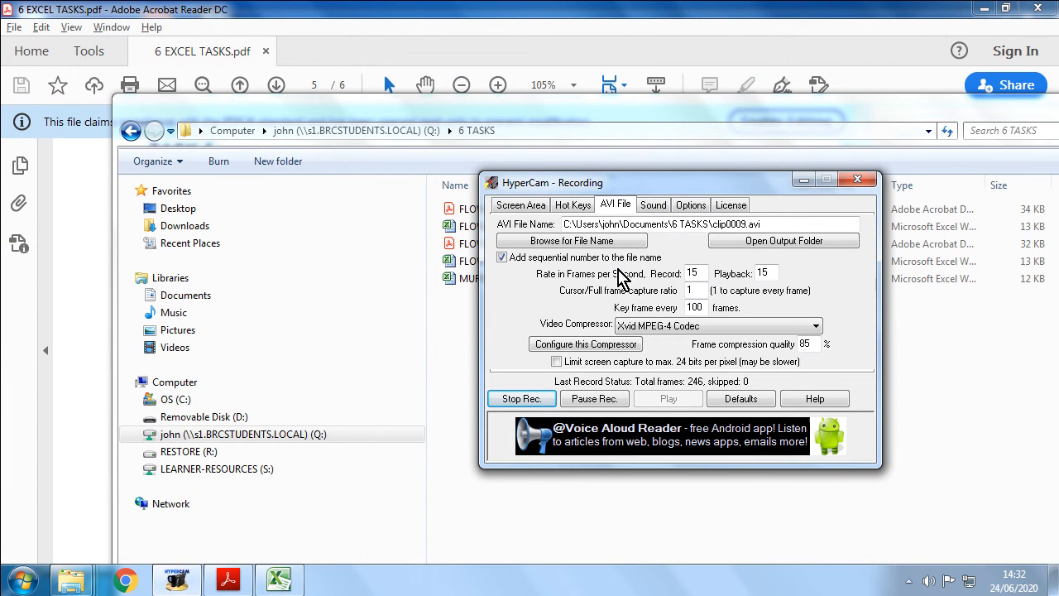
{"action": "left_click", "coordinate": [293, 583]}
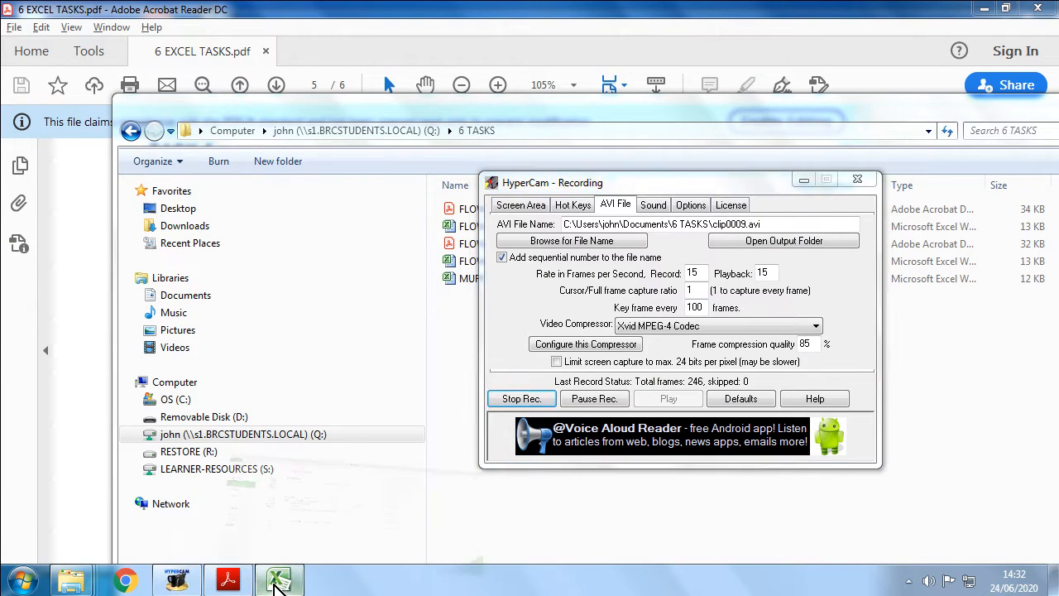
{"action": "left_click", "coordinate": [84, 29]}
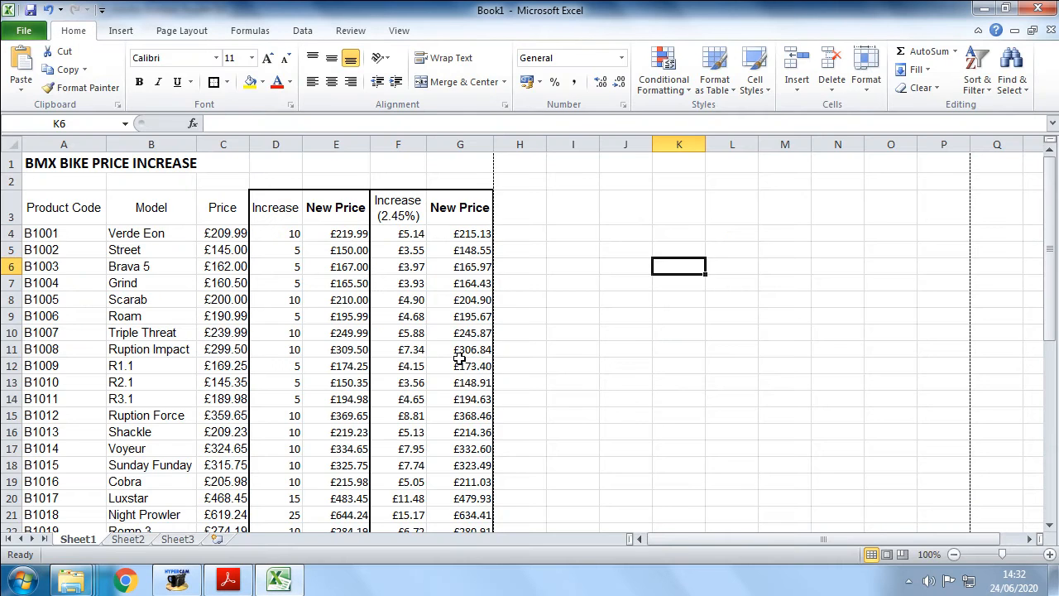
- Inspect the formulas in the Increase (2.45%) and New Price columns
{"action": "left_click", "coordinate": [410, 234]}
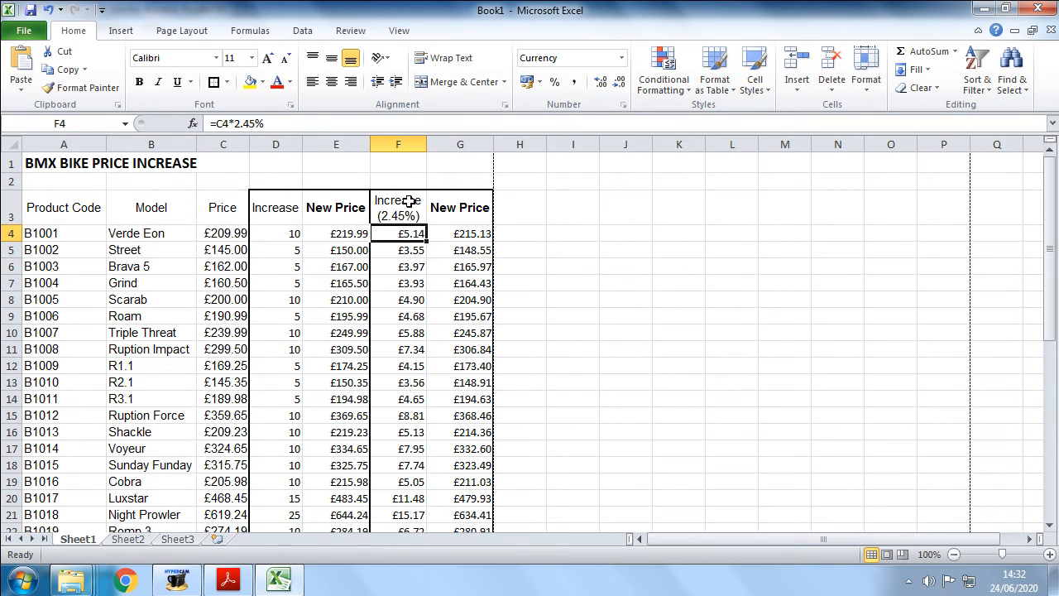
{"action": "left_click_drag", "start_coordinate": [383, 146], "coordinate": [451, 147]}
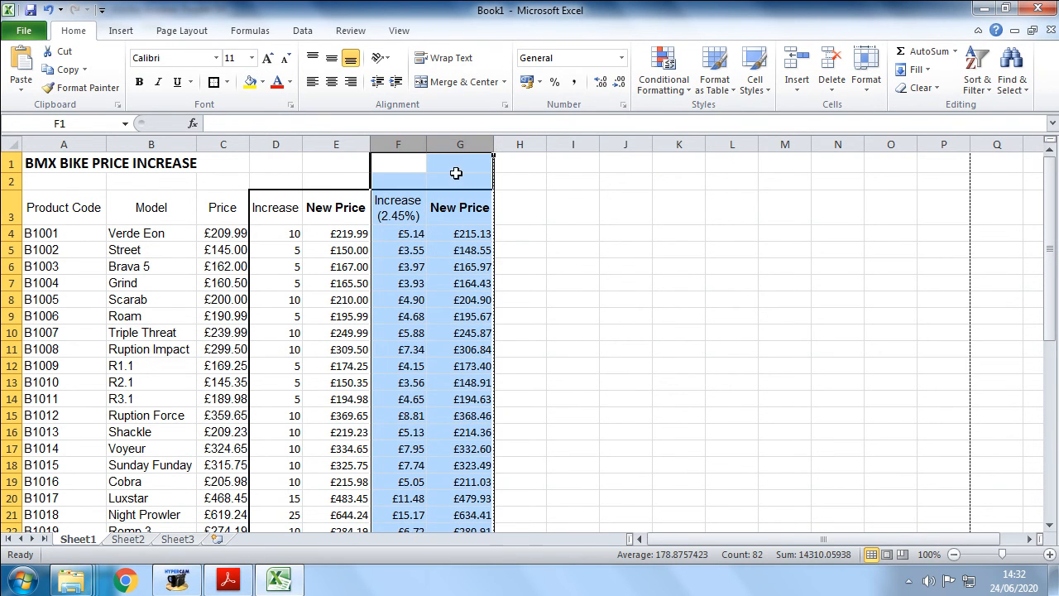
{"action": "scroll", "coordinate": [405, 298], "scroll_direction": "down", "scroll_amount": 2}
{"action": "scroll", "coordinate": [404, 299], "scroll_direction": "up", "scroll_amount": 2}
{"action": "left_click", "coordinate": [405, 299]}
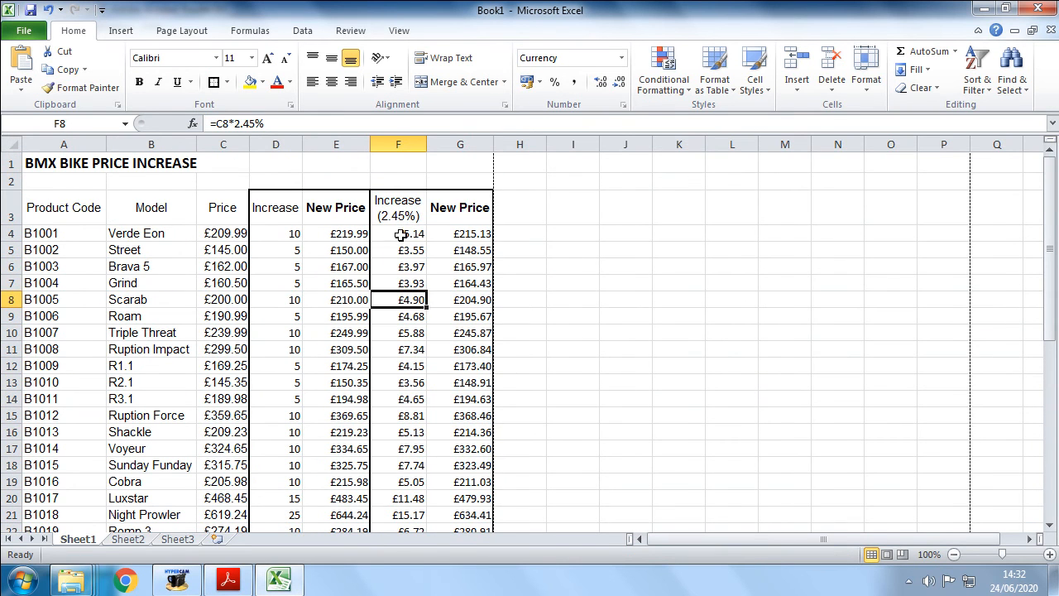
{"action": "left_click_drag", "start_coordinate": [404, 236], "coordinate": [389, 570]}
{"action": "left_click_drag", "start_coordinate": [457, 490], "coordinate": [453, 207]}
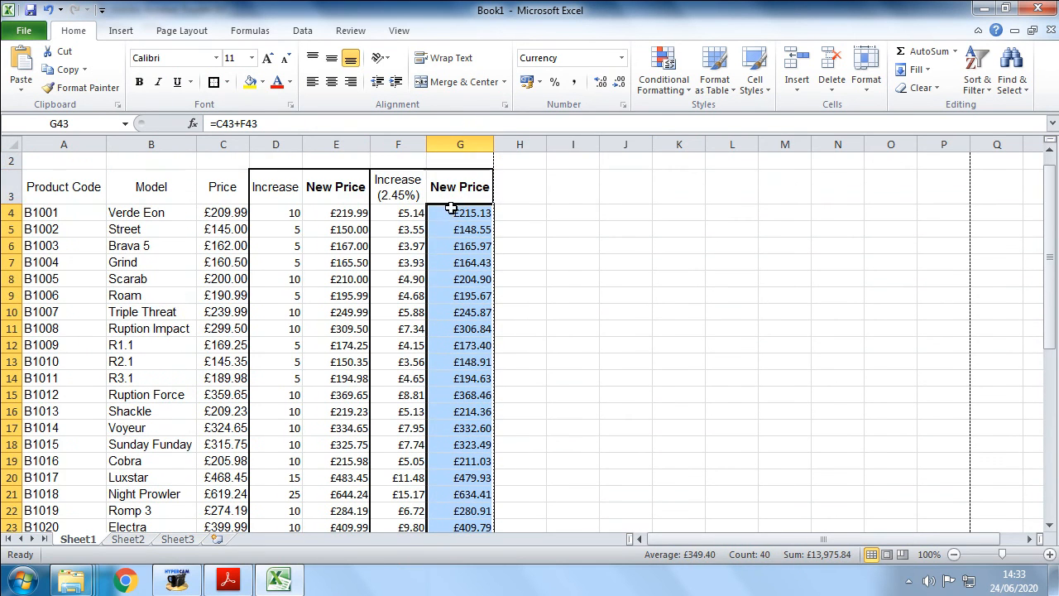
{"action": "left_click", "coordinate": [397, 229]}
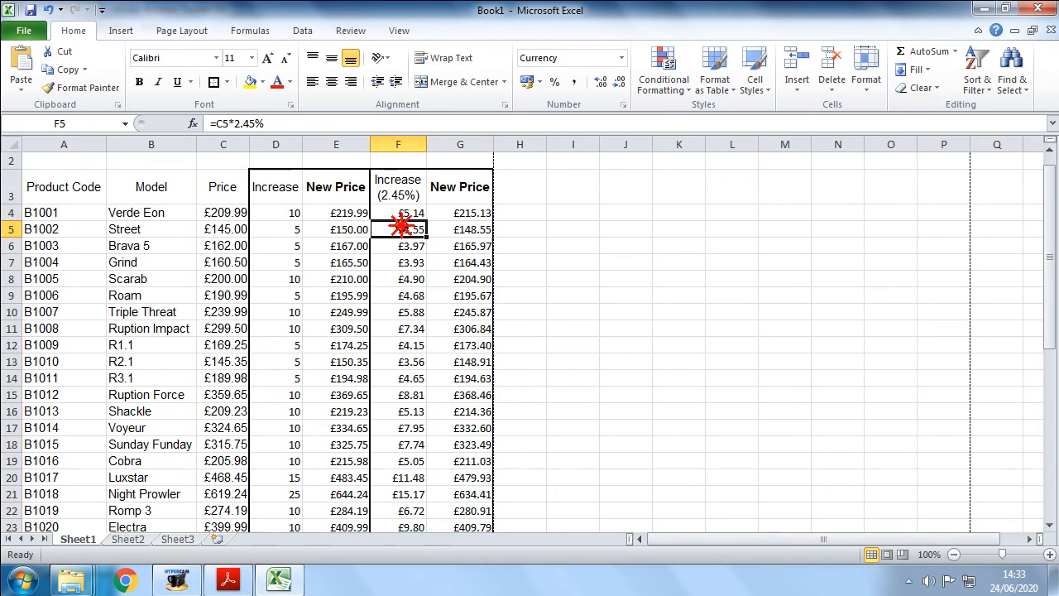
- Delete column F and undo the deletion
{"action": "right_click", "coordinate": [397, 147]}
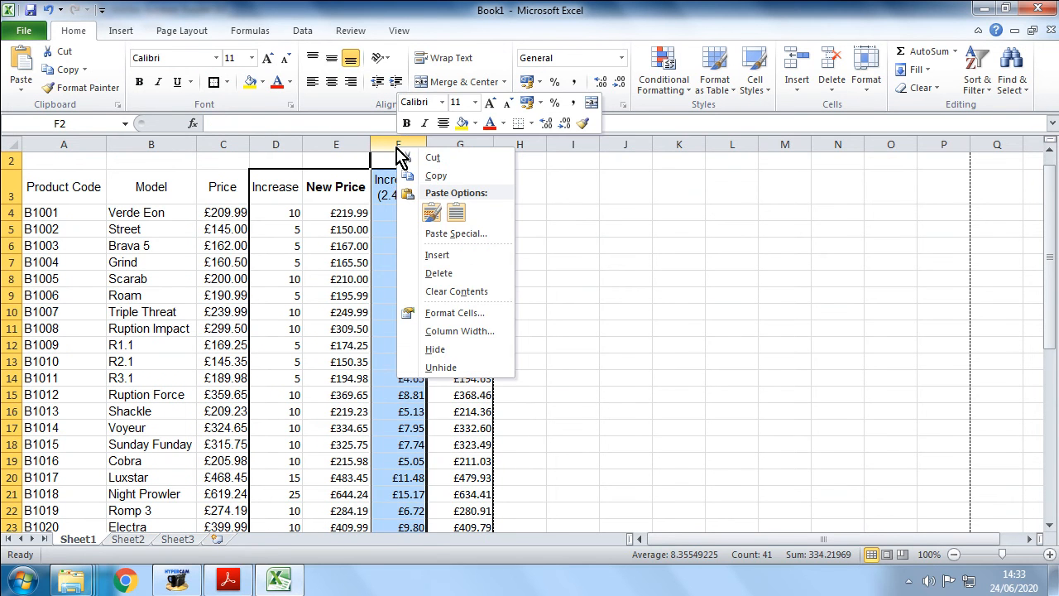
{"action": "left_click", "coordinate": [432, 273]}
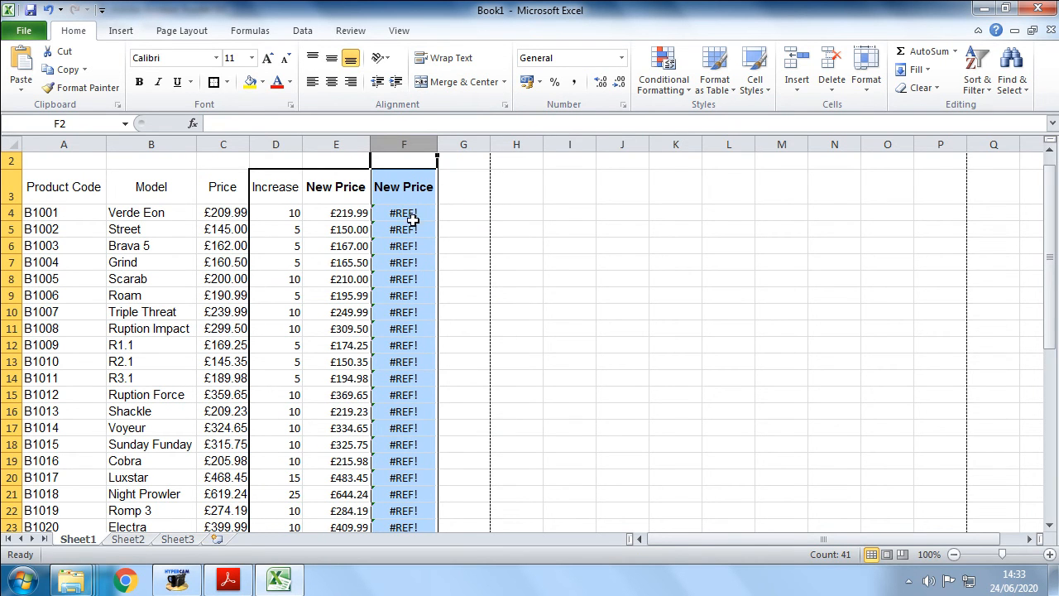
{"action": "left_click", "coordinate": [48, 10]}
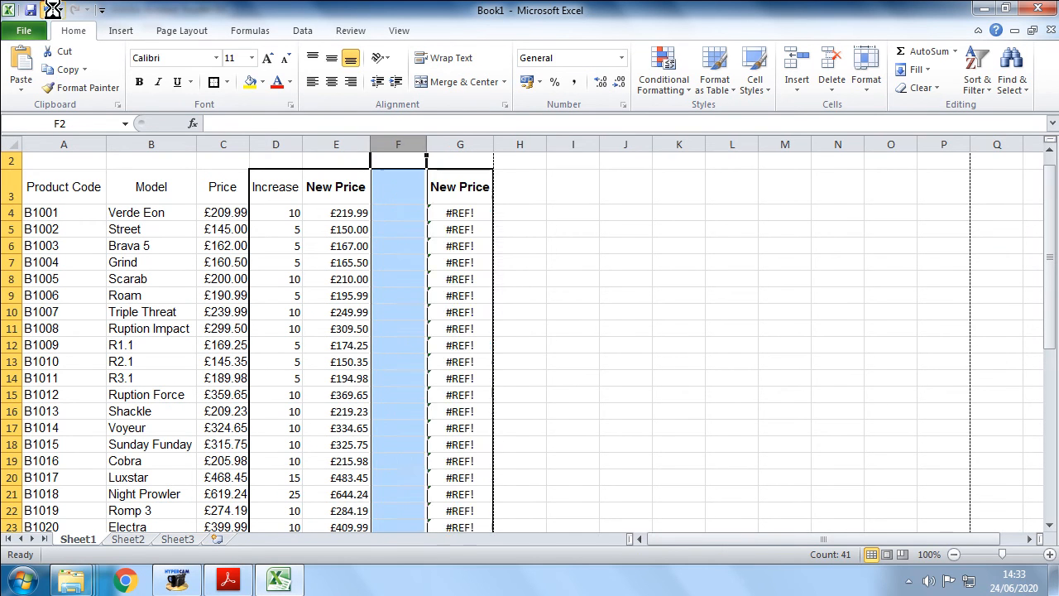
{"action": "left_click", "coordinate": [428, 278]}
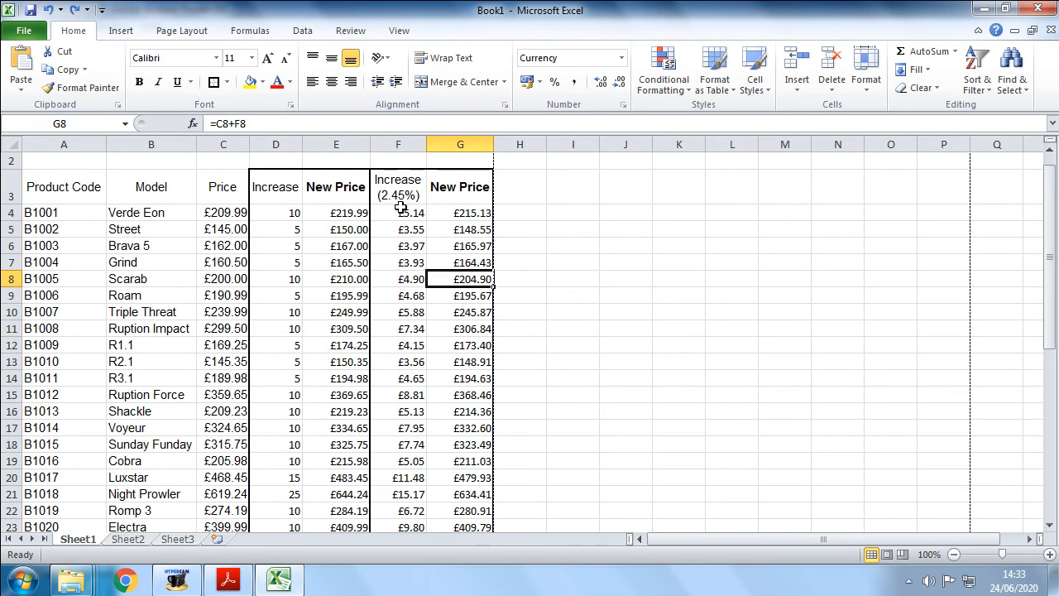
- Delete the Increase (2.45%) column F
{"action": "left_click", "coordinate": [398, 143]}
{"action": "right_click", "coordinate": [398, 145]}
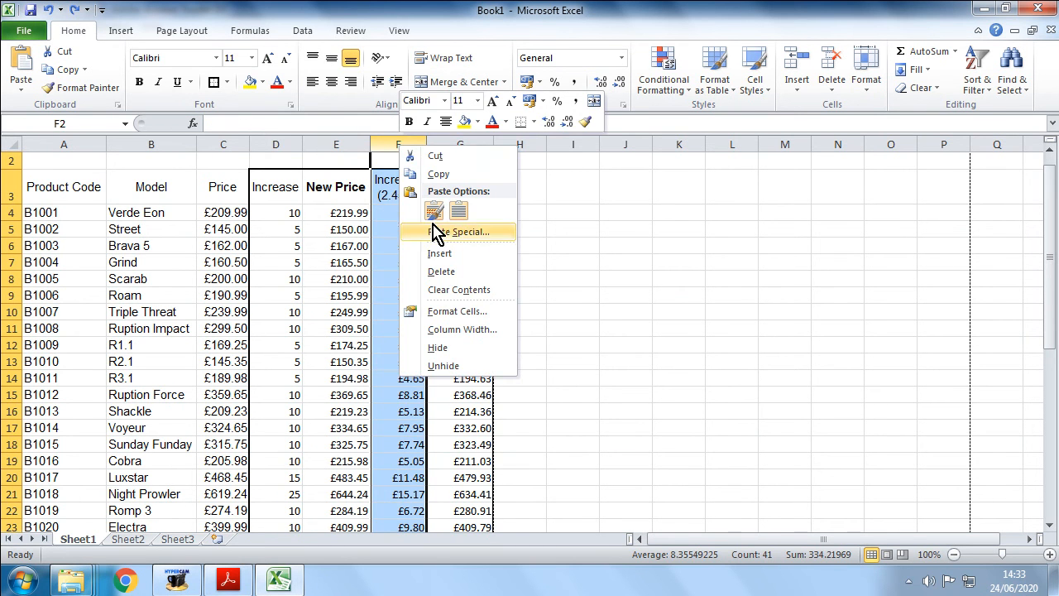
{"action": "left_click", "coordinate": [443, 271]}
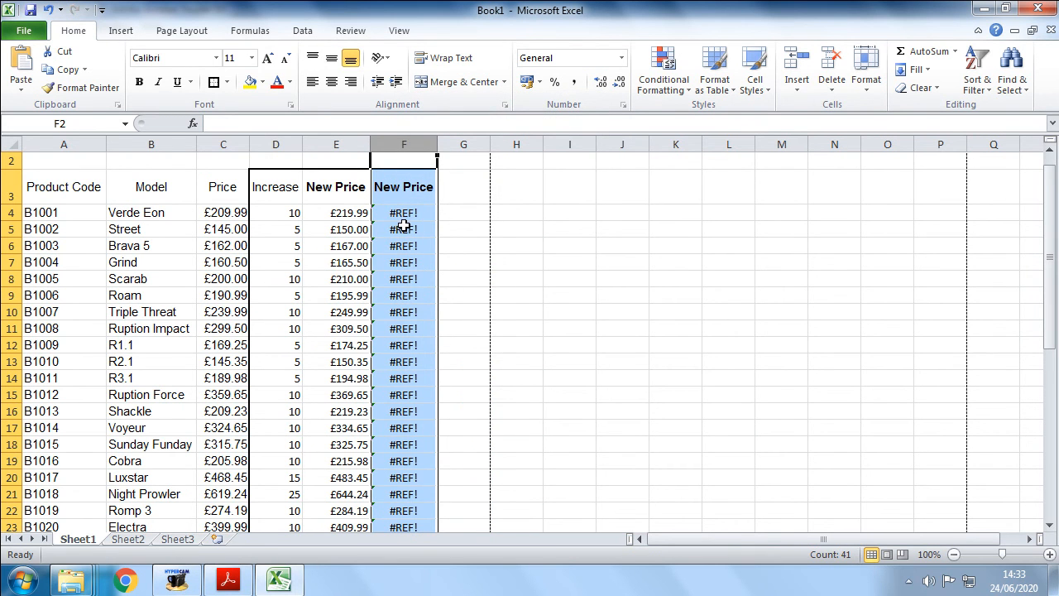
{"action": "left_click", "coordinate": [412, 217]}
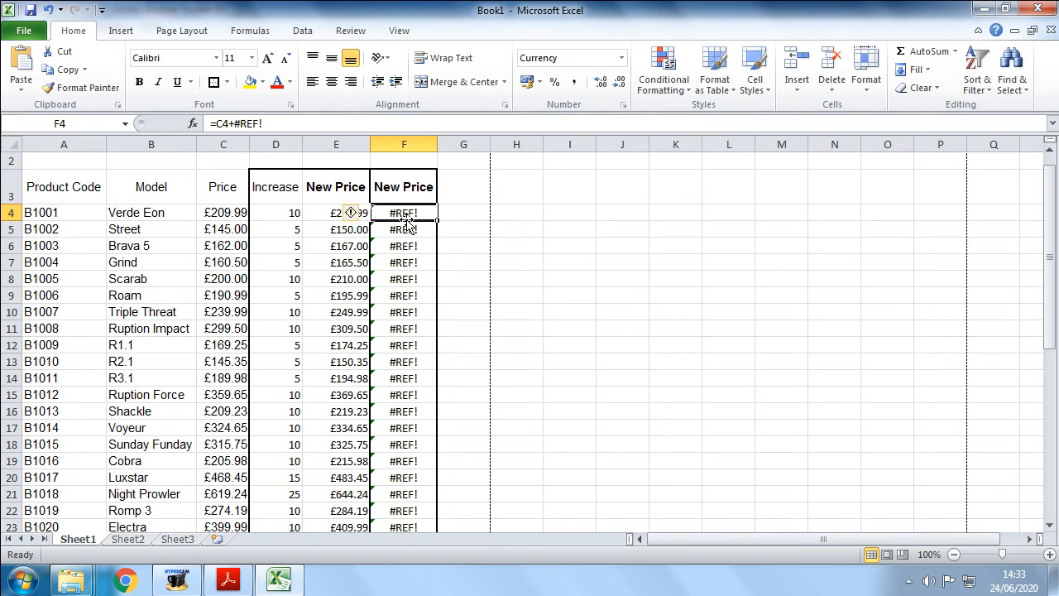
{"action": "left_click_drag", "start_coordinate": [417, 213], "coordinate": [395, 492]}
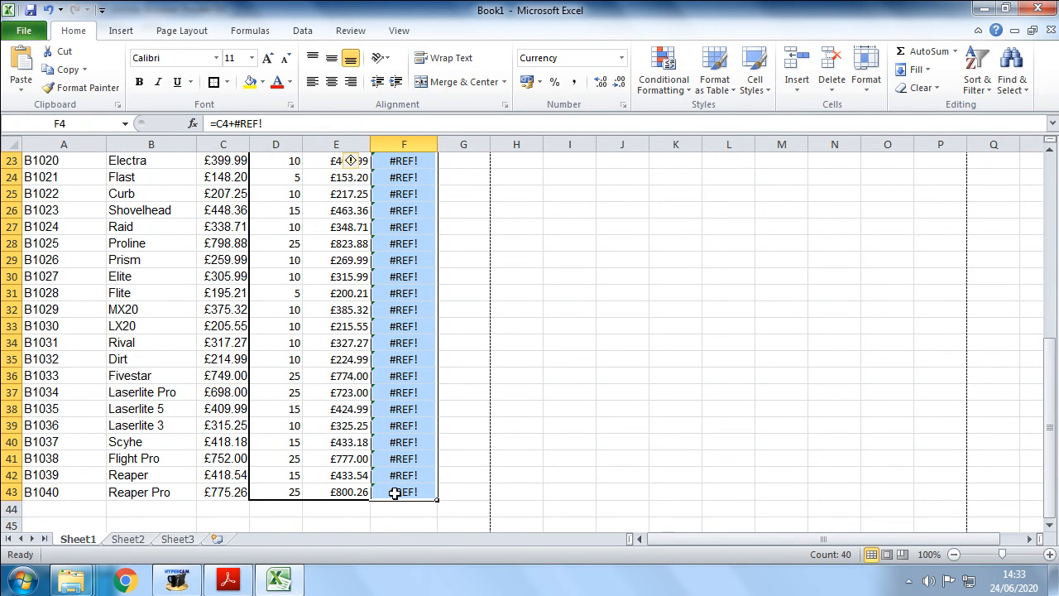
{"action": "key", "text": "ctrl+z"}
{"action": "left_click", "coordinate": [463, 250]}
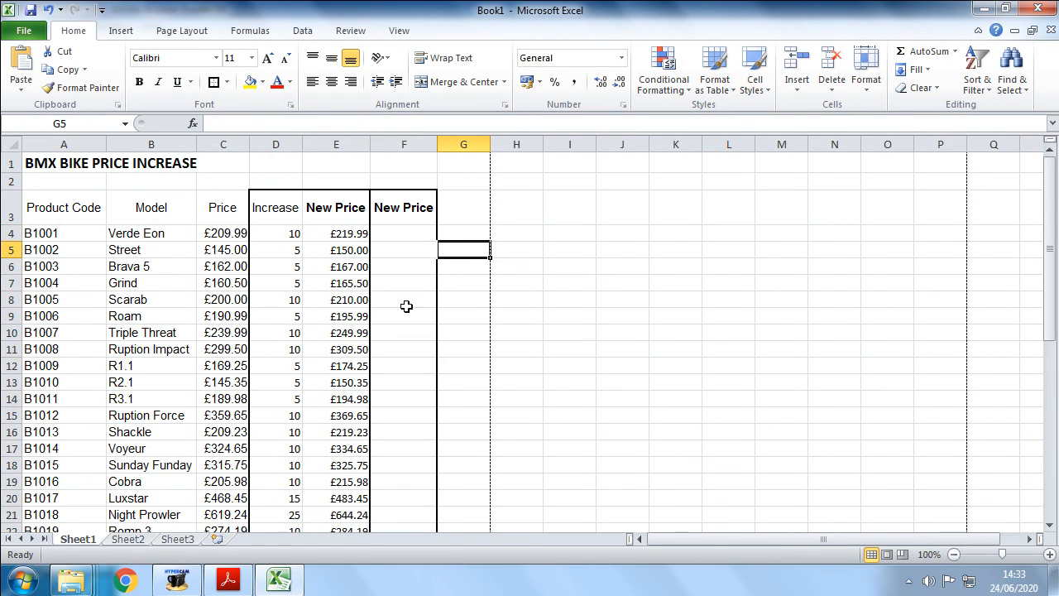
{"action": "left_click", "coordinate": [407, 231]}
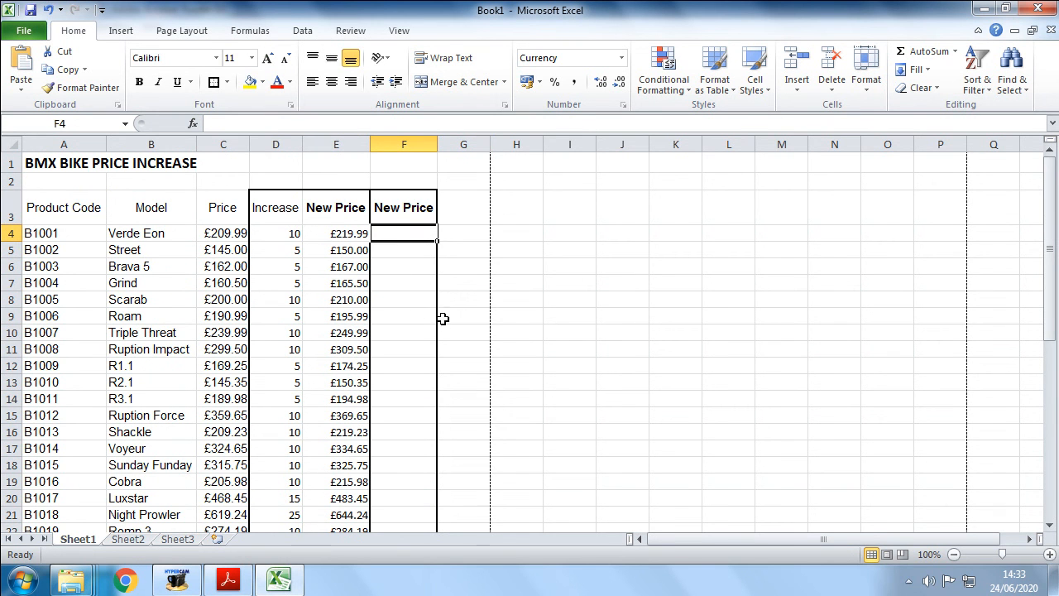
{"action": "right_click", "coordinate": [406, 240]}
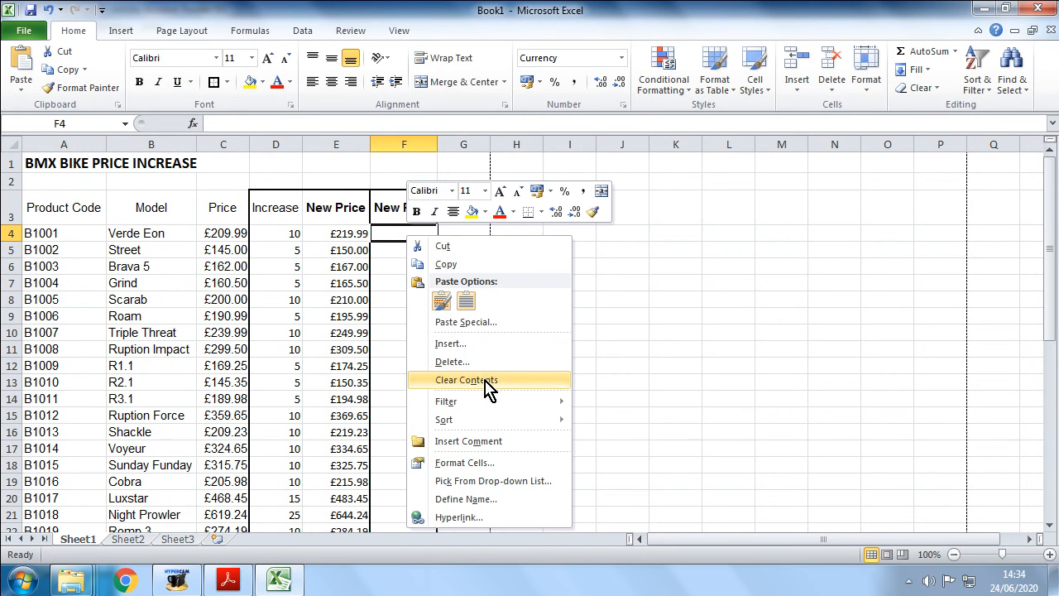
{"action": "left_click", "coordinate": [277, 18]}
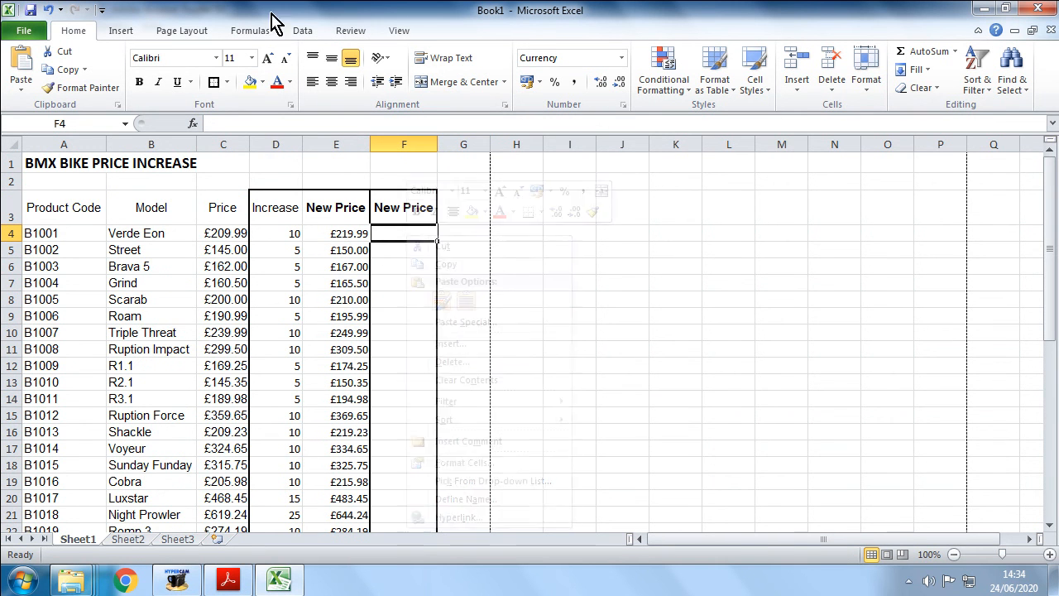
{"action": "left_click", "coordinate": [48, 10]}
{"action": "left_click", "coordinate": [670, 388]}
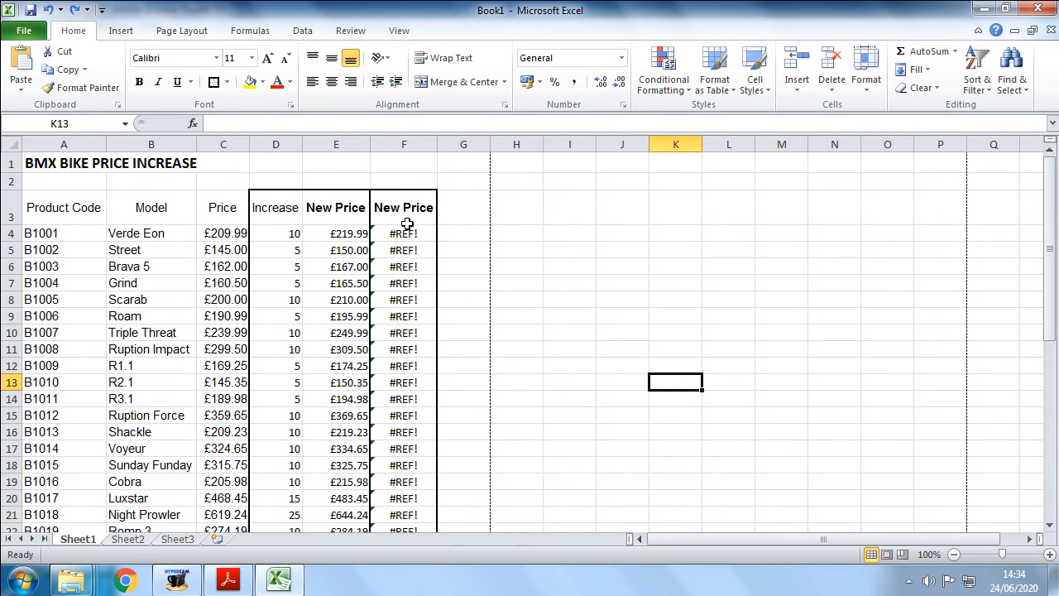
- Clear the contents of the New Price cells F4:F43
{"action": "left_click_drag", "start_coordinate": [403, 233], "coordinate": [411, 495]}
{"action": "left_click_drag", "start_coordinate": [423, 589], "coordinate": [402, 493]}
{"action": "right_click", "coordinate": [413, 387]}
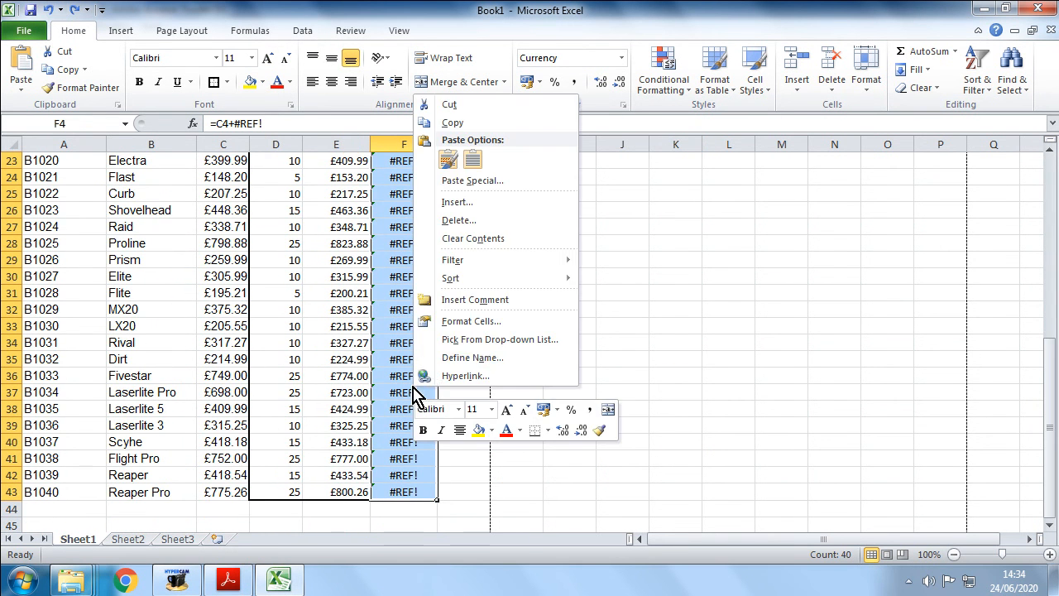
{"action": "left_click", "coordinate": [473, 238]}
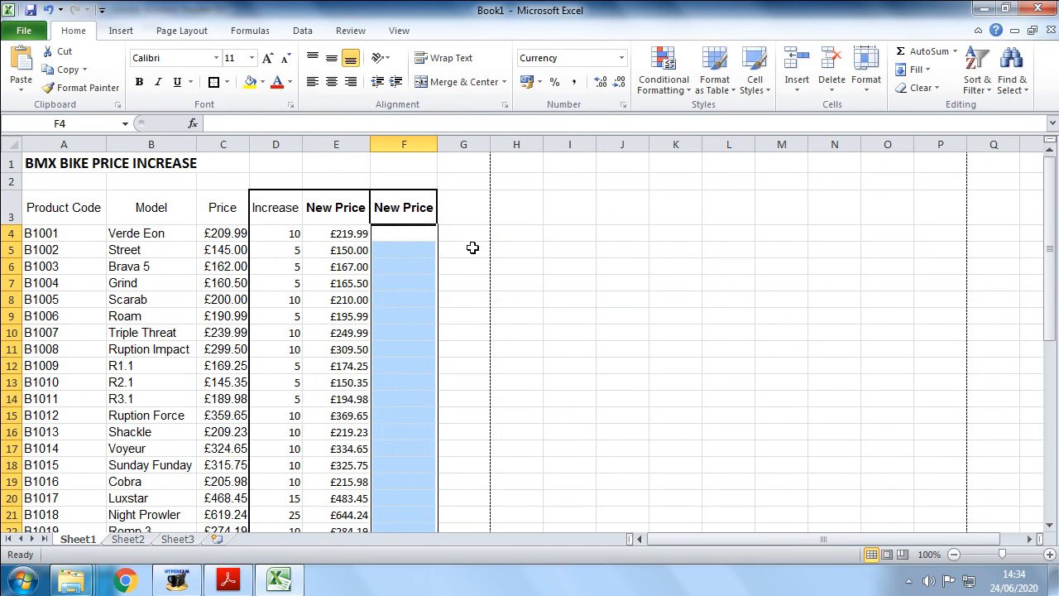
{"action": "left_click", "coordinate": [472, 240]}
{"action": "left_click", "coordinate": [416, 237]}
{"action": "left_click", "coordinate": [472, 336]}
{"action": "left_click", "coordinate": [408, 232]}
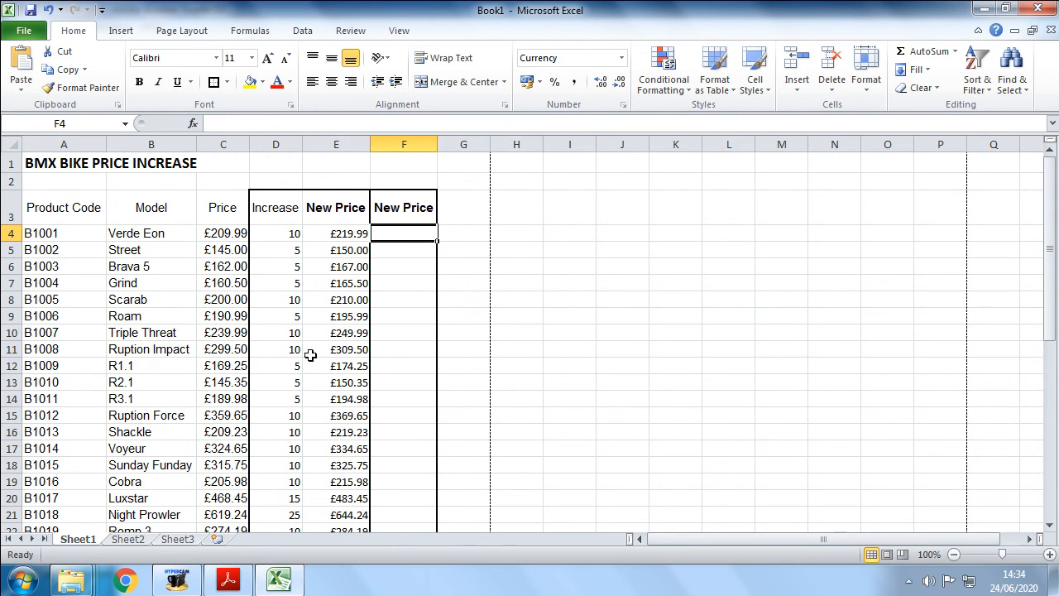
- Review the Task 5 instructions in the PDF on how the new price should be calculated
{"action": "left_click", "coordinate": [175, 584]}
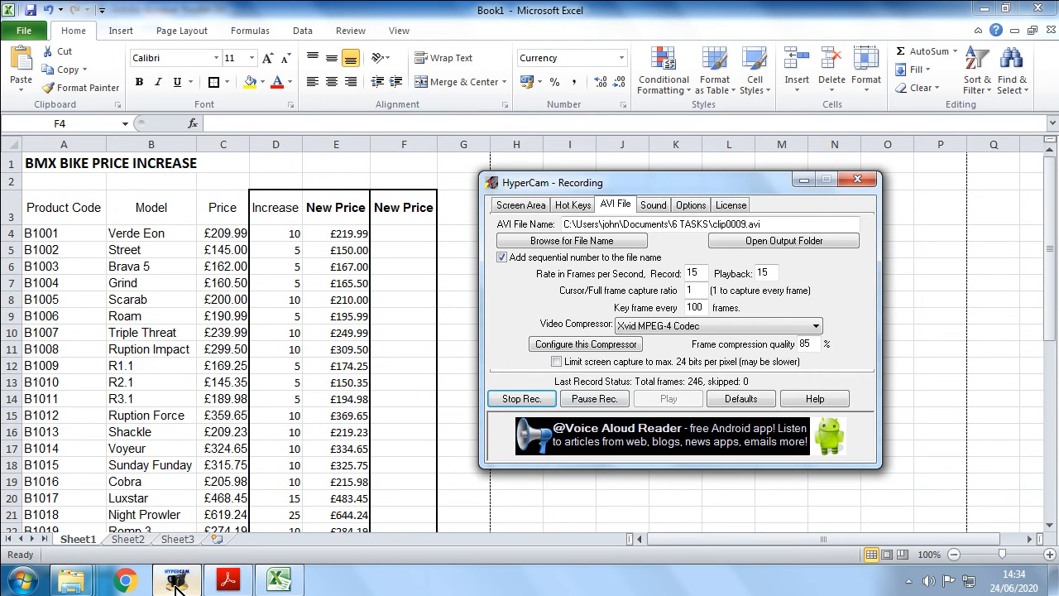
{"action": "left_click", "coordinate": [228, 579]}
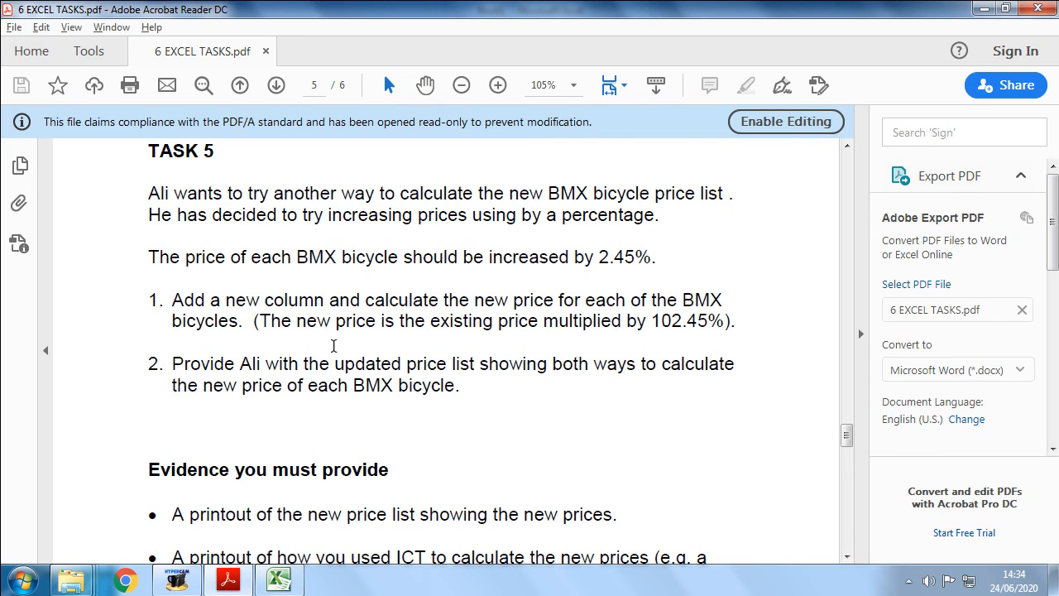
{"action": "left_click_drag", "start_coordinate": [262, 321], "coordinate": [735, 322]}
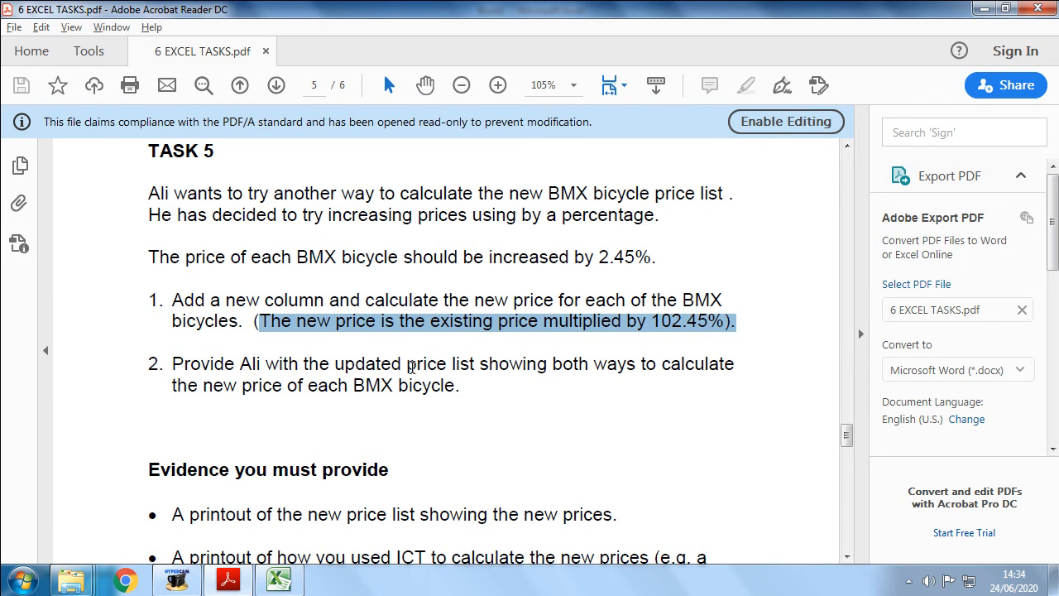
{"action": "left_click", "coordinate": [650, 335]}
{"action": "left_click", "coordinate": [743, 322]}
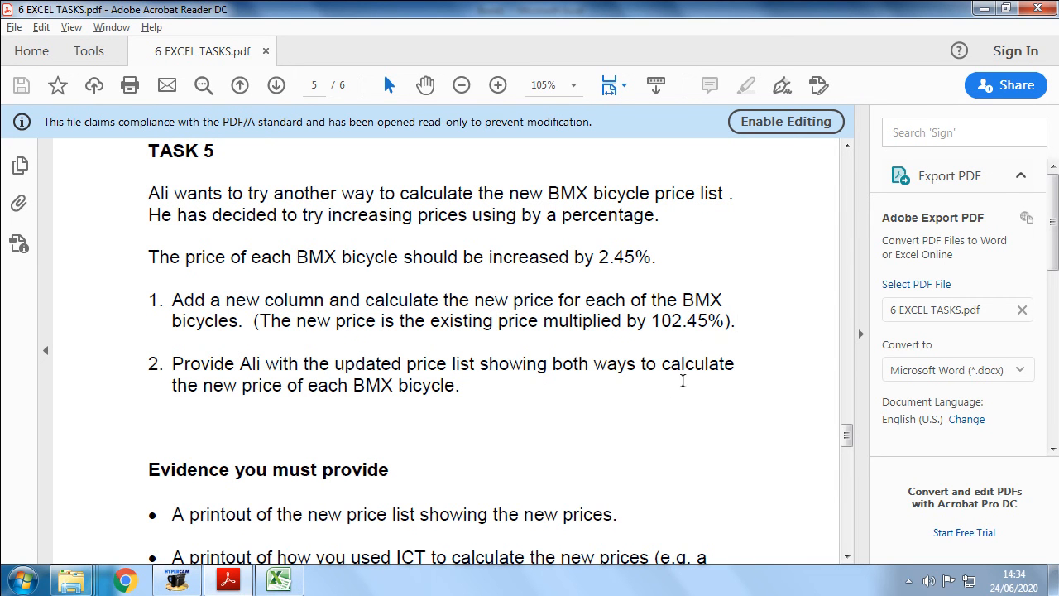
{"action": "key", "text": "F2"}
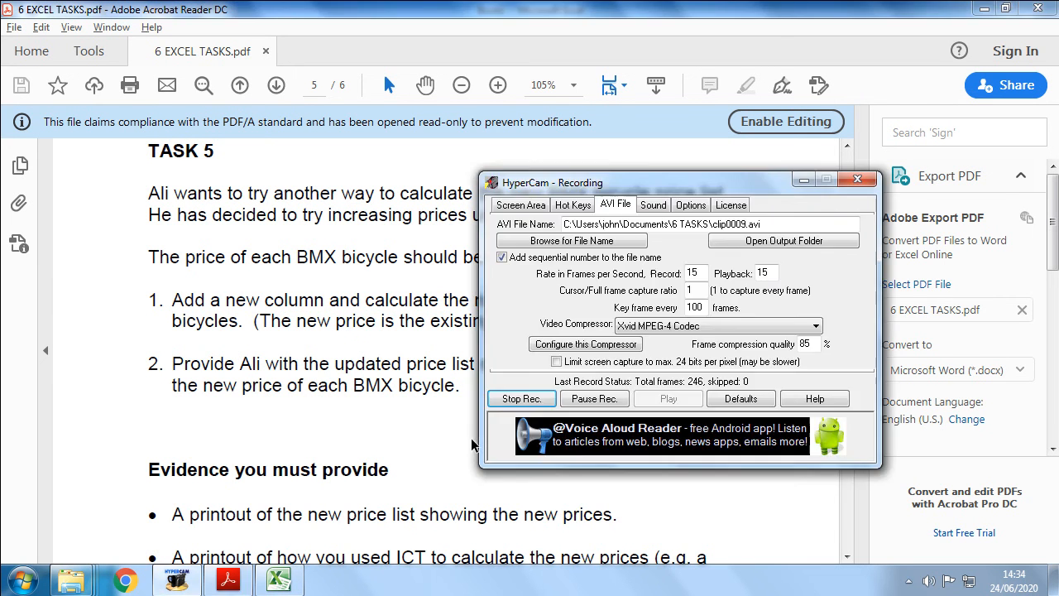
{"action": "left_click", "coordinate": [391, 387]}
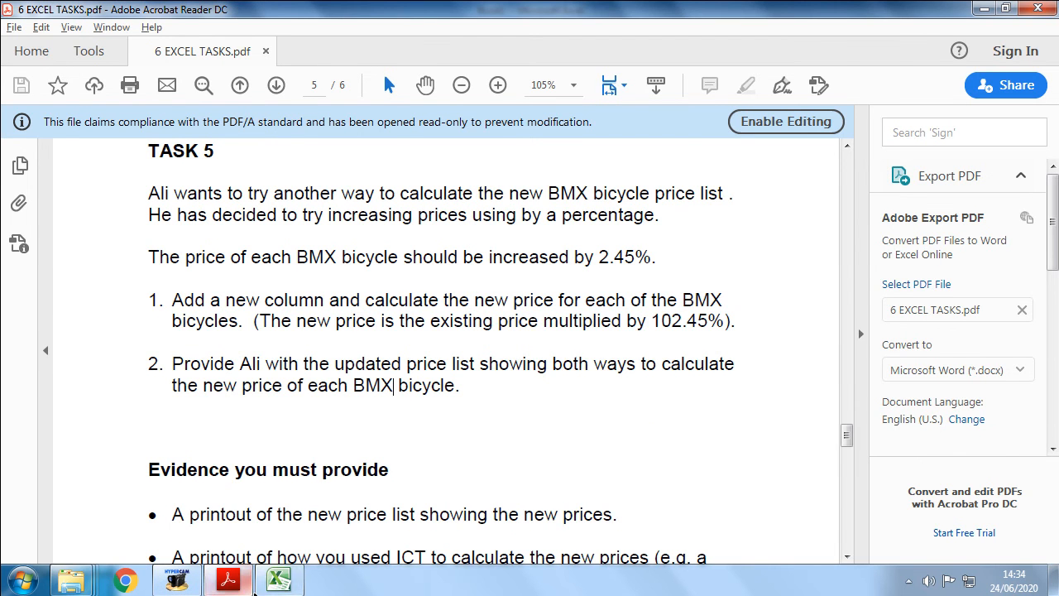
{"action": "left_click", "coordinate": [277, 582]}
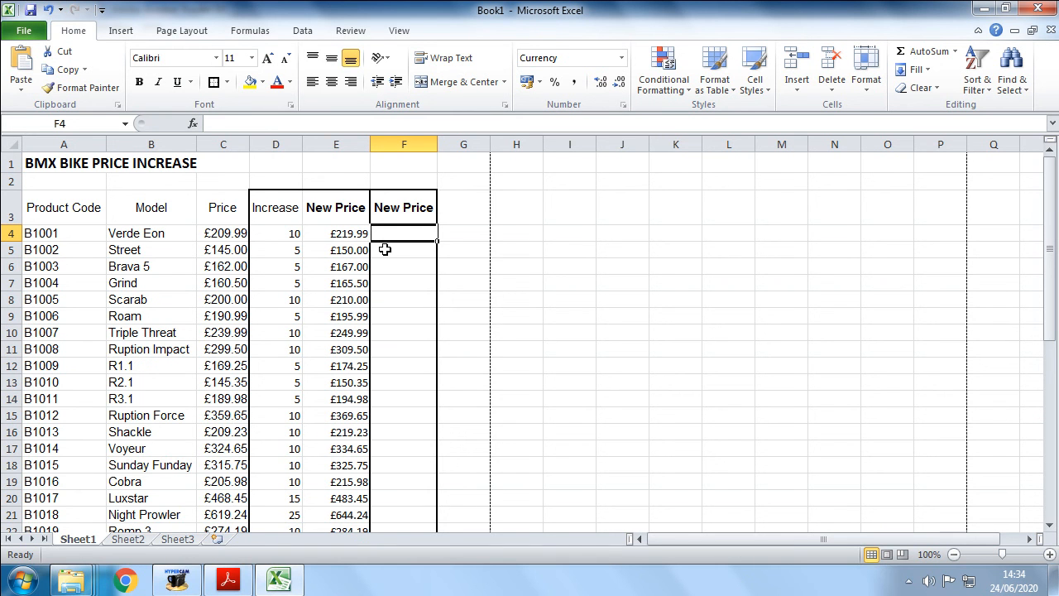
- Enter the formula =C4*102.45% in cell F4 to calculate the new price
{"action": "left_click", "coordinate": [230, 236]}
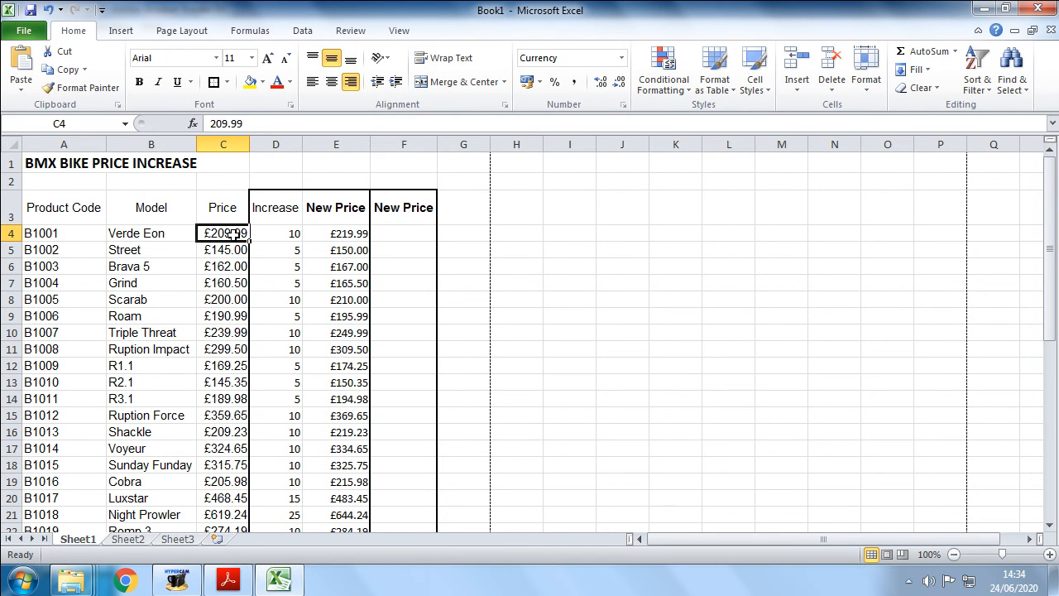
{"action": "left_click", "coordinate": [399, 235]}
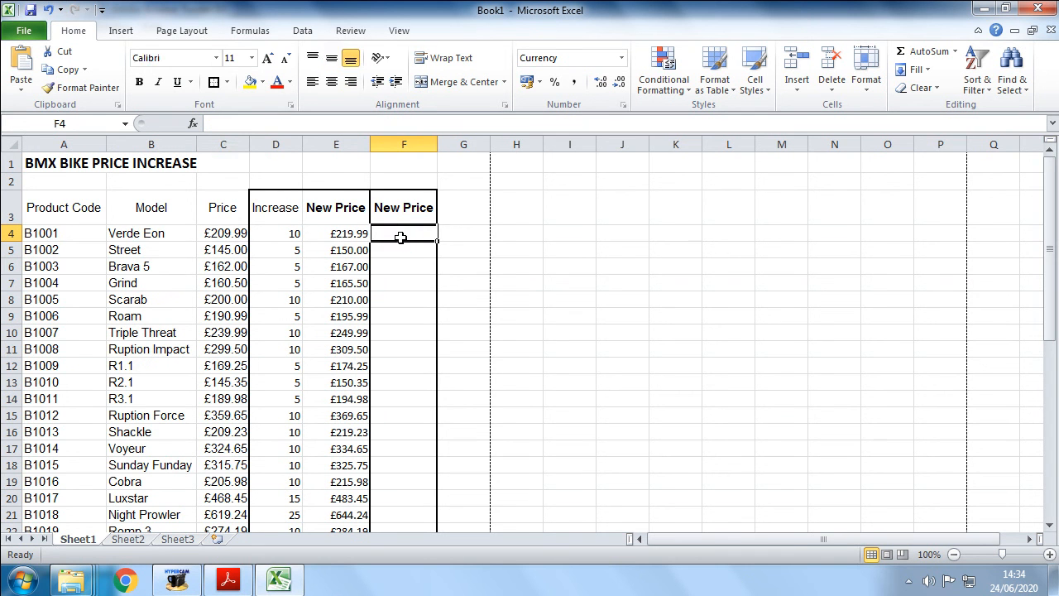
{"action": "type", "text": "="}
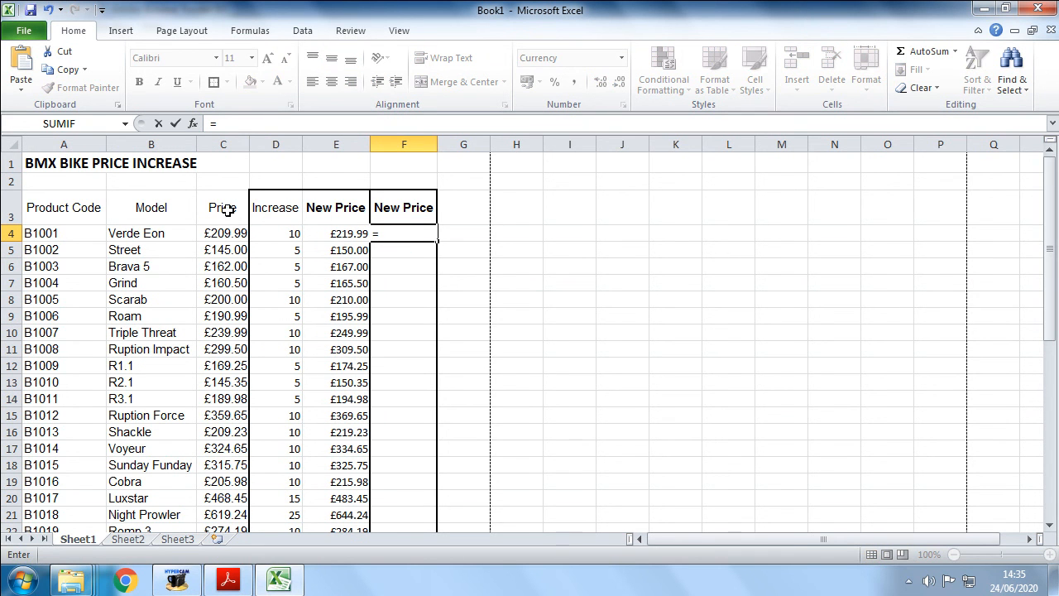
{"action": "left_click", "coordinate": [216, 234]}
{"action": "type", "text": "*209"}
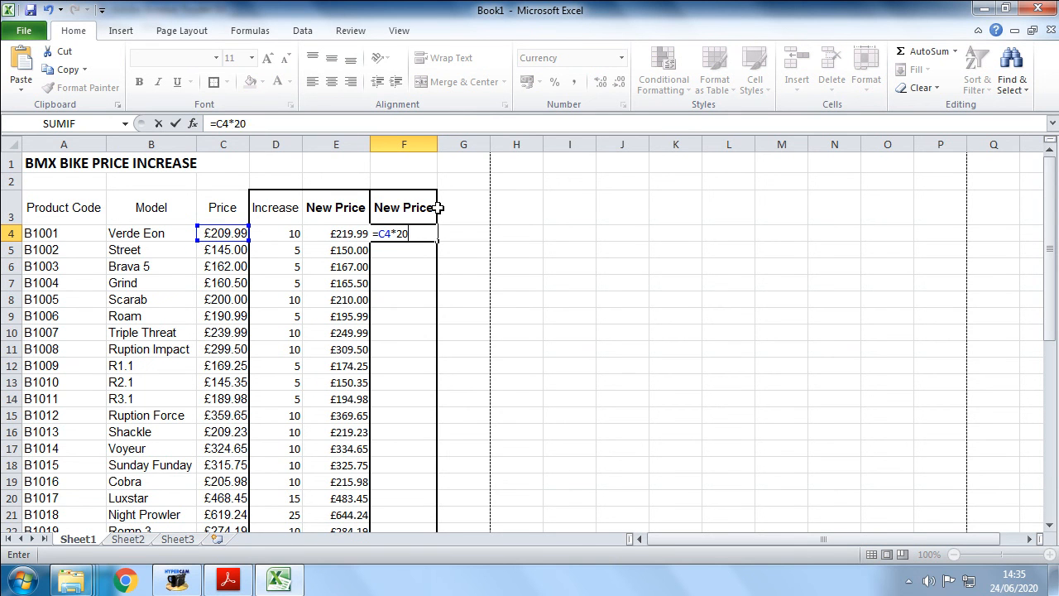
{"action": "key", "text": "BackSpace"}
{"action": "key", "text": "BackSpace"}
{"action": "key", "text": "BackSpace"}
{"action": "type", "text": "100*"}
{"action": "type", "text": "%"}
{"action": "key", "text": "Return"}
{"action": "left_click", "coordinate": [416, 234]}
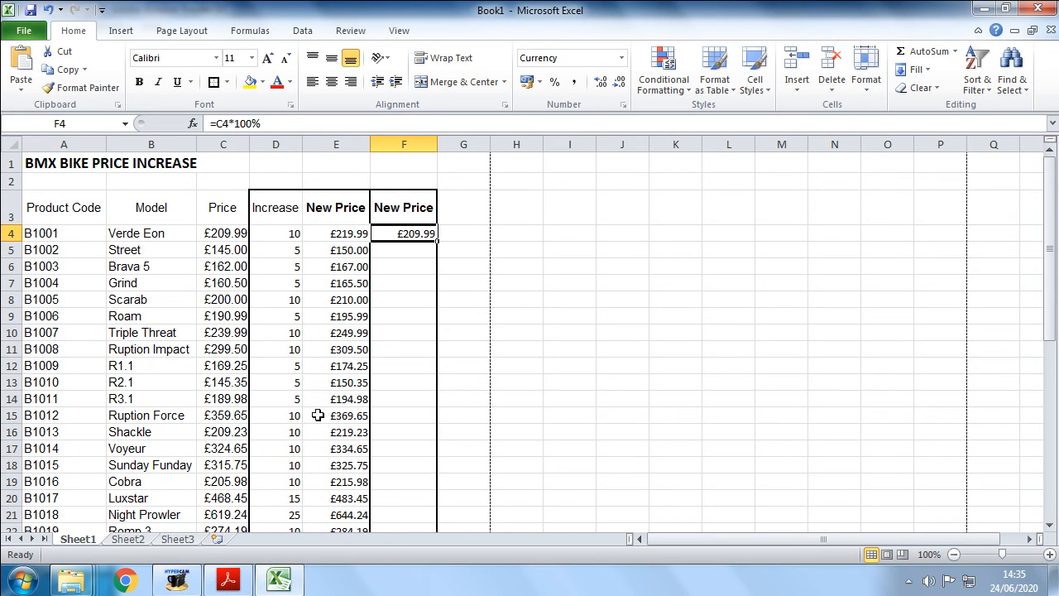
{"action": "left_click", "coordinate": [249, 123]}
{"action": "key", "text": "BackSpace"}
{"action": "type", "text": "2.45"}
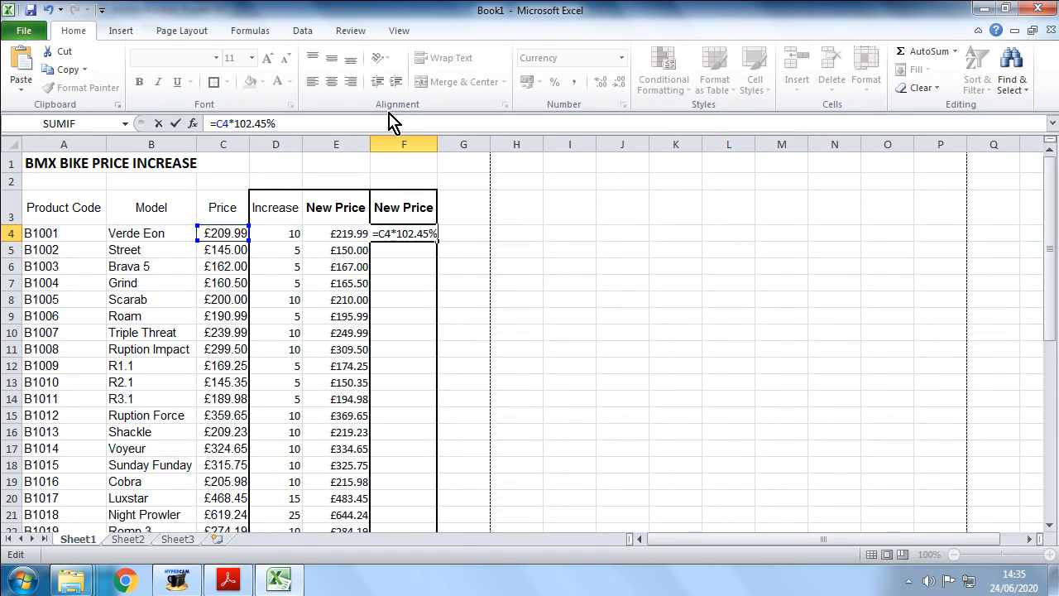
{"action": "key", "text": "Return"}
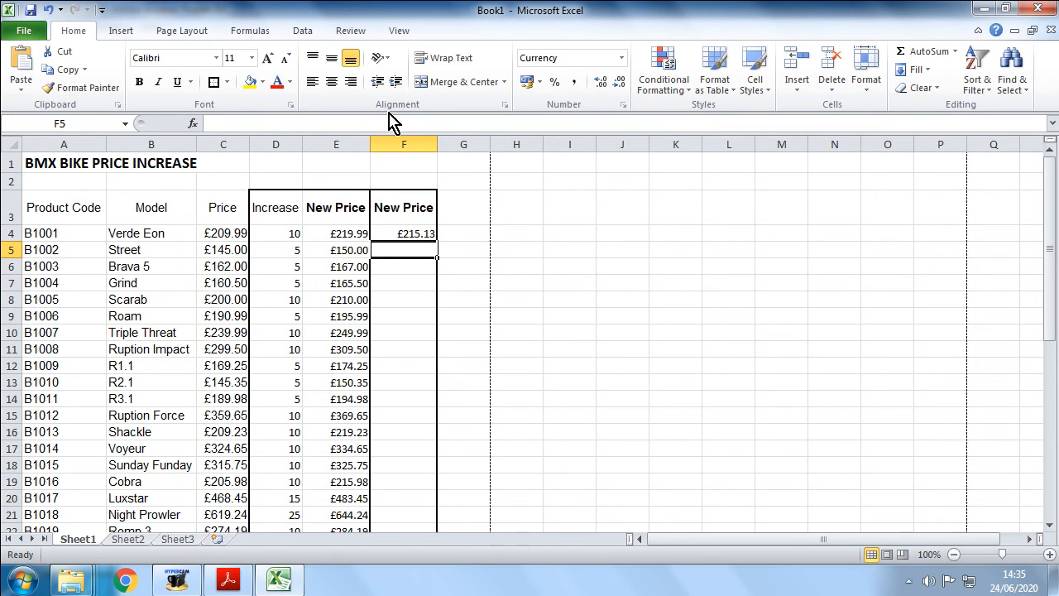
- Fill the F4 formula down to F43, then return to the task PDF
{"action": "left_click", "coordinate": [405, 235]}
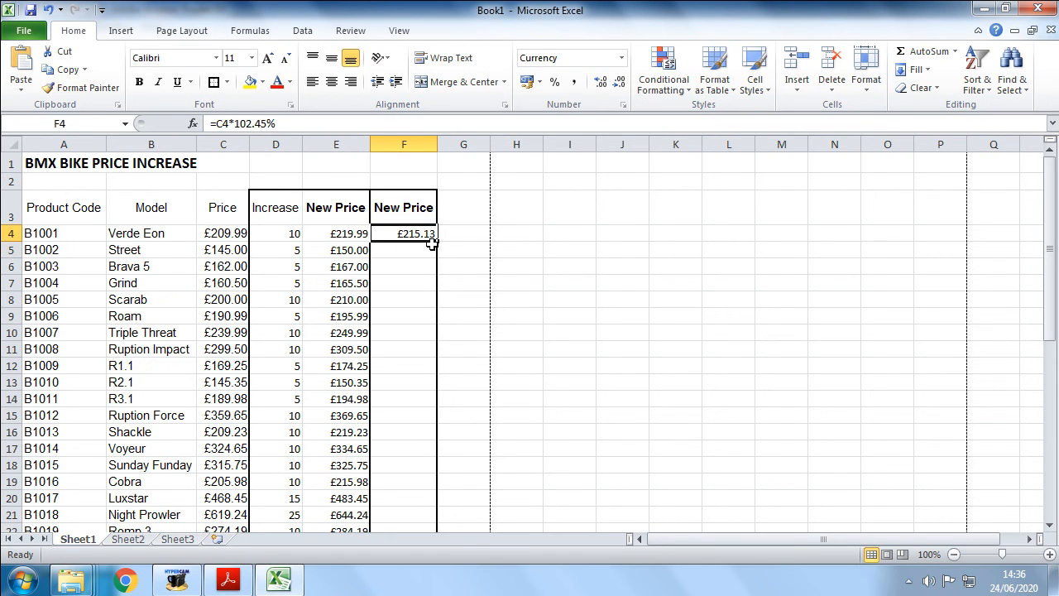
{"action": "left_click_drag", "start_coordinate": [435, 242], "coordinate": [420, 492]}
{"action": "scroll", "coordinate": [430, 385], "scroll_direction": "up", "scroll_amount": 7}
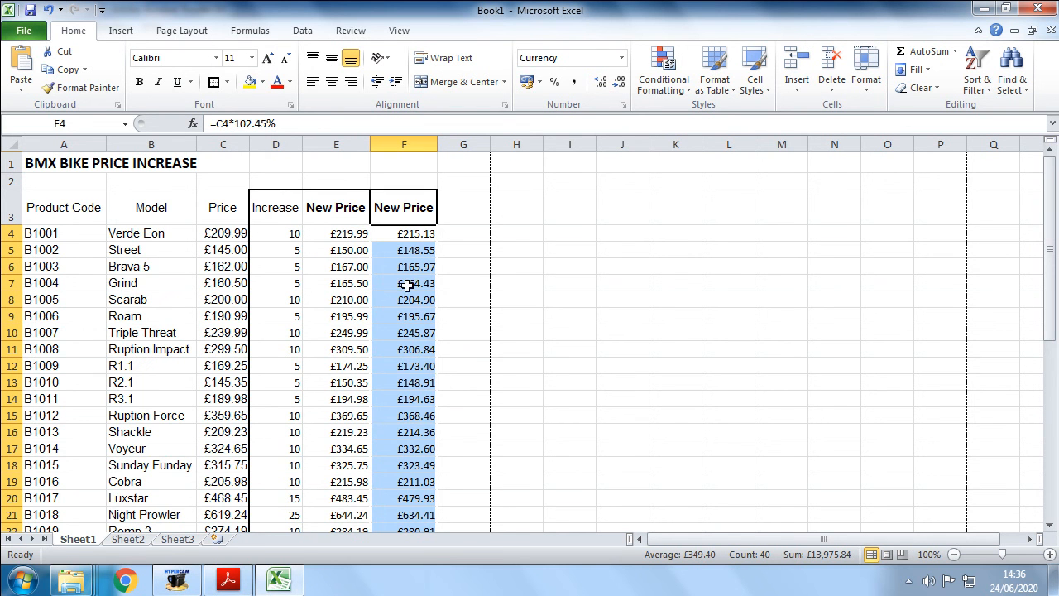
{"action": "scroll", "coordinate": [407, 285], "scroll_direction": "down", "scroll_amount": 7}
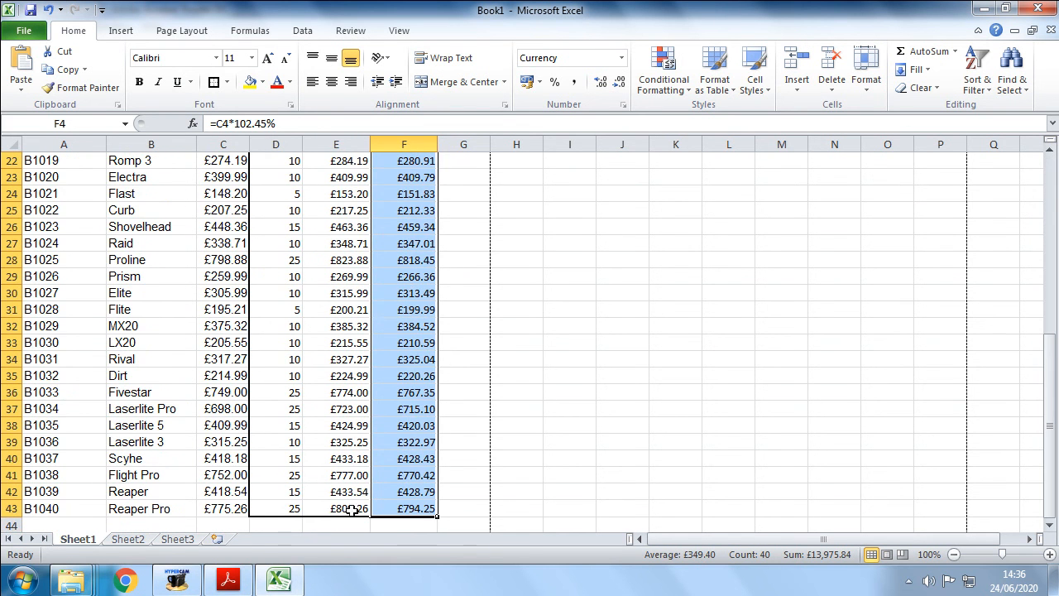
{"action": "left_click", "coordinate": [281, 579]}
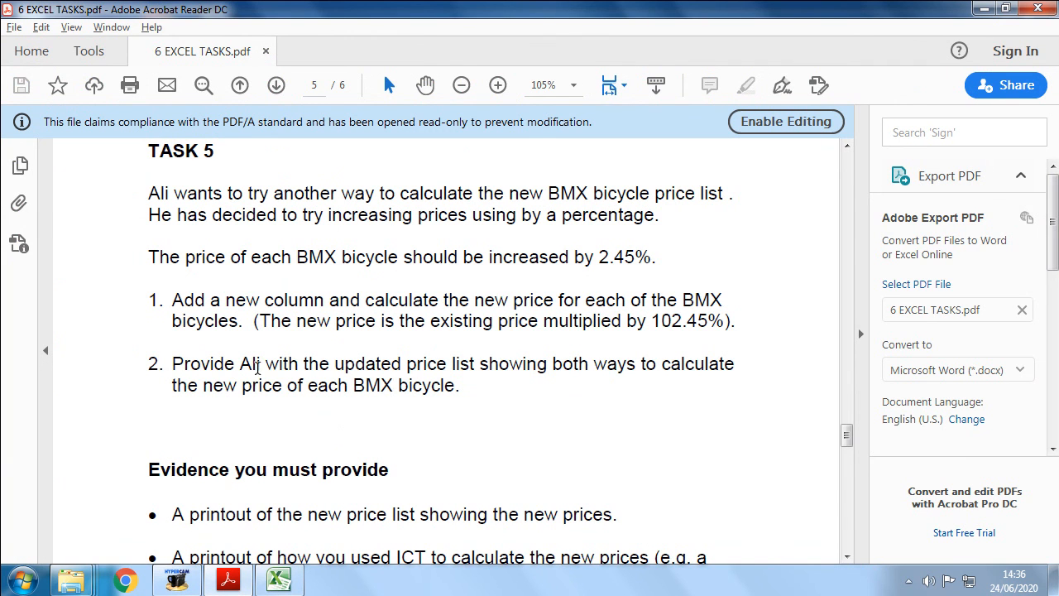